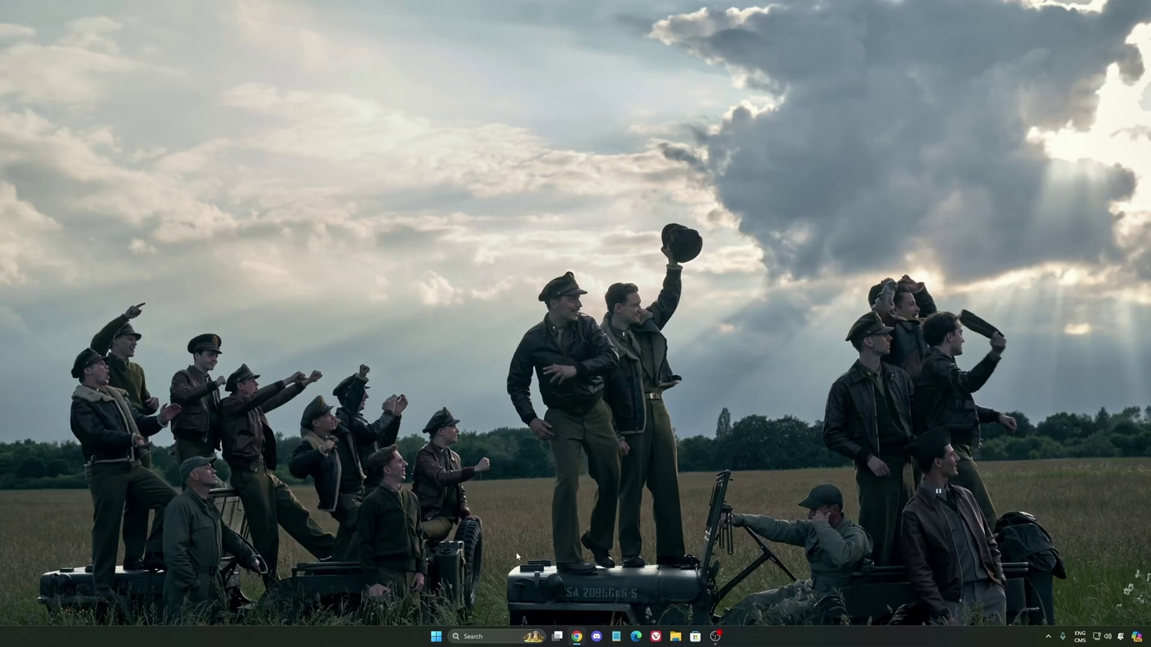
Step: Open Windows Settings and review the Game Bar options and the default graphics settings
left_click(475, 639)
type("seti")
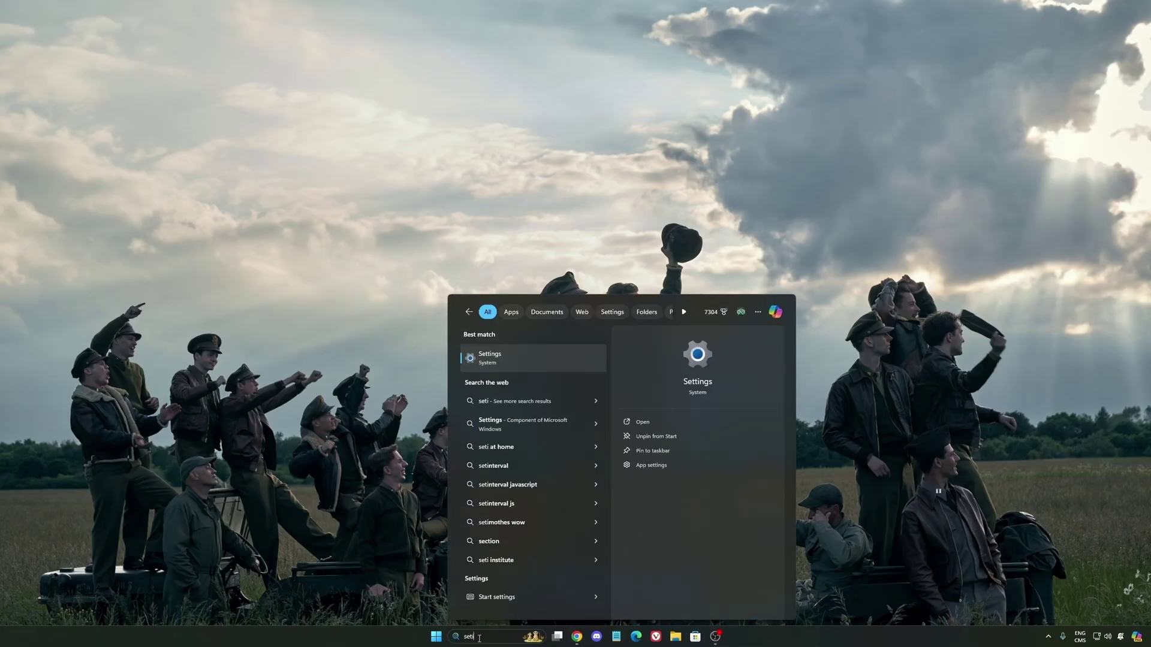
key("Return")
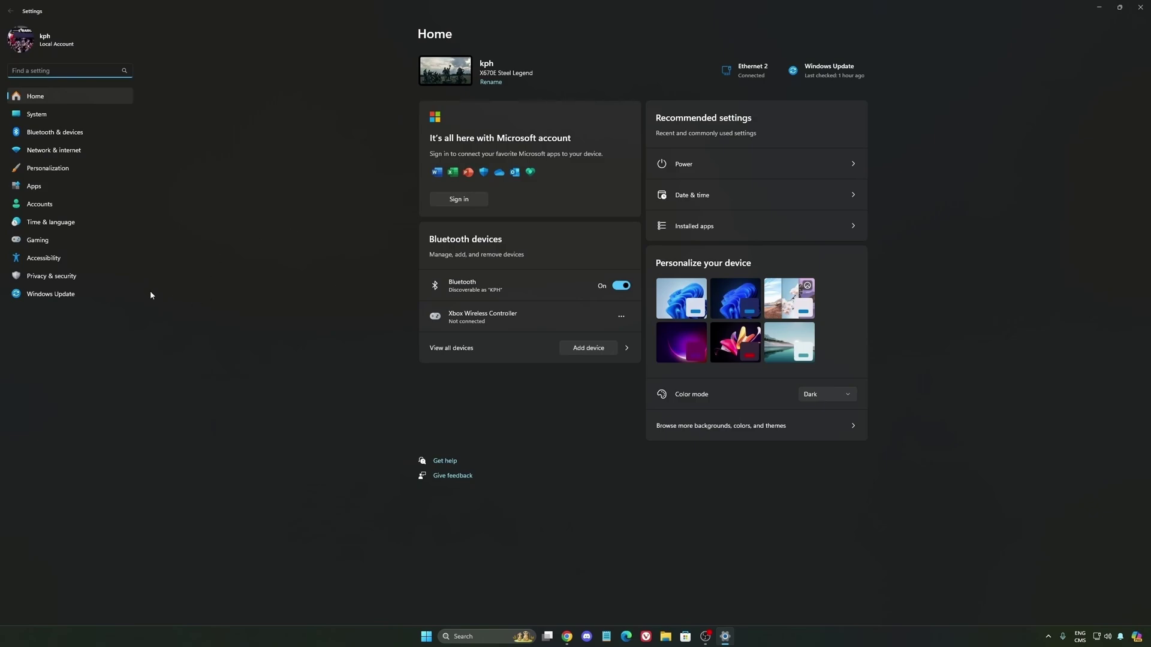
left_click(59, 240)
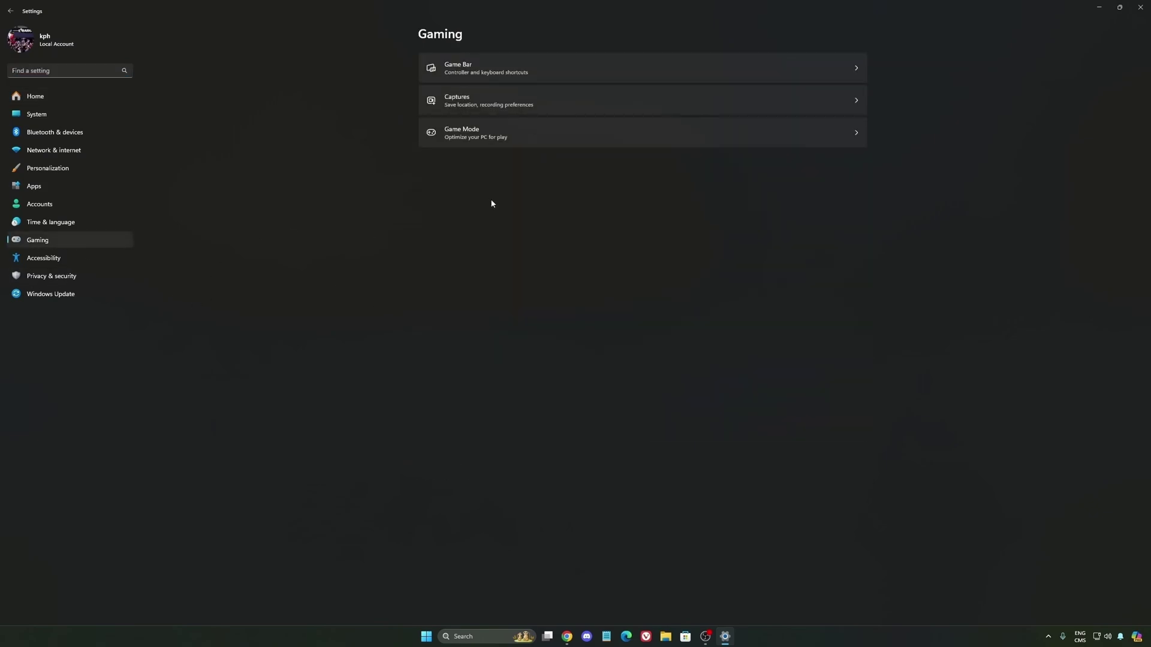
left_click(494, 68)
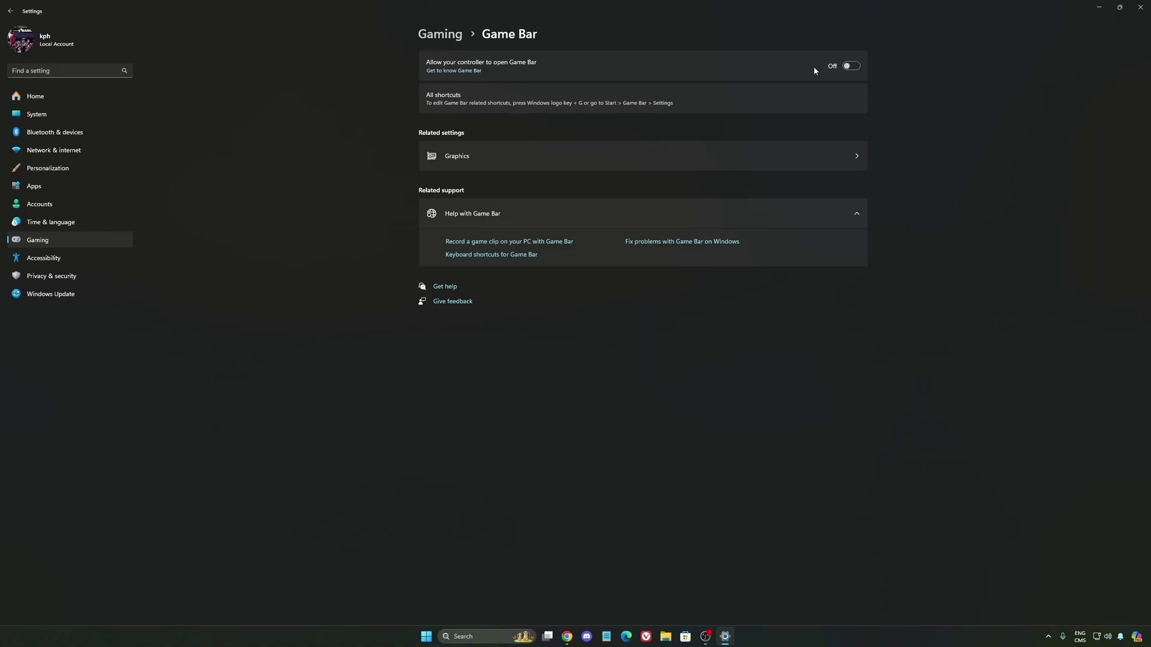
left_click(538, 160)
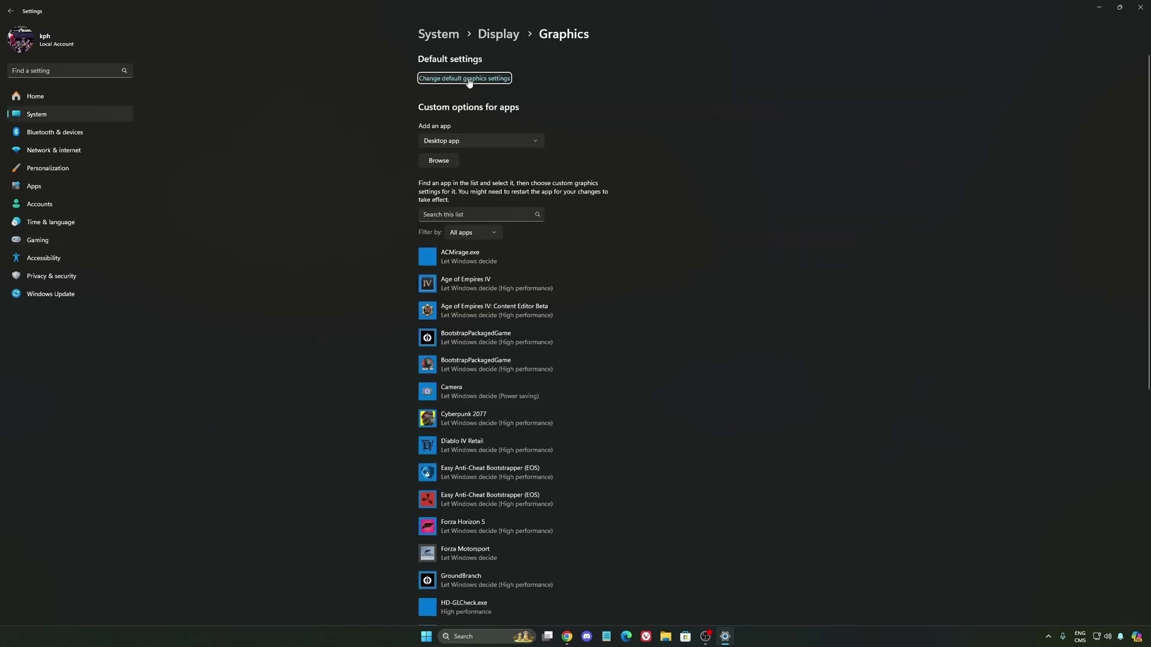
left_click(472, 83)
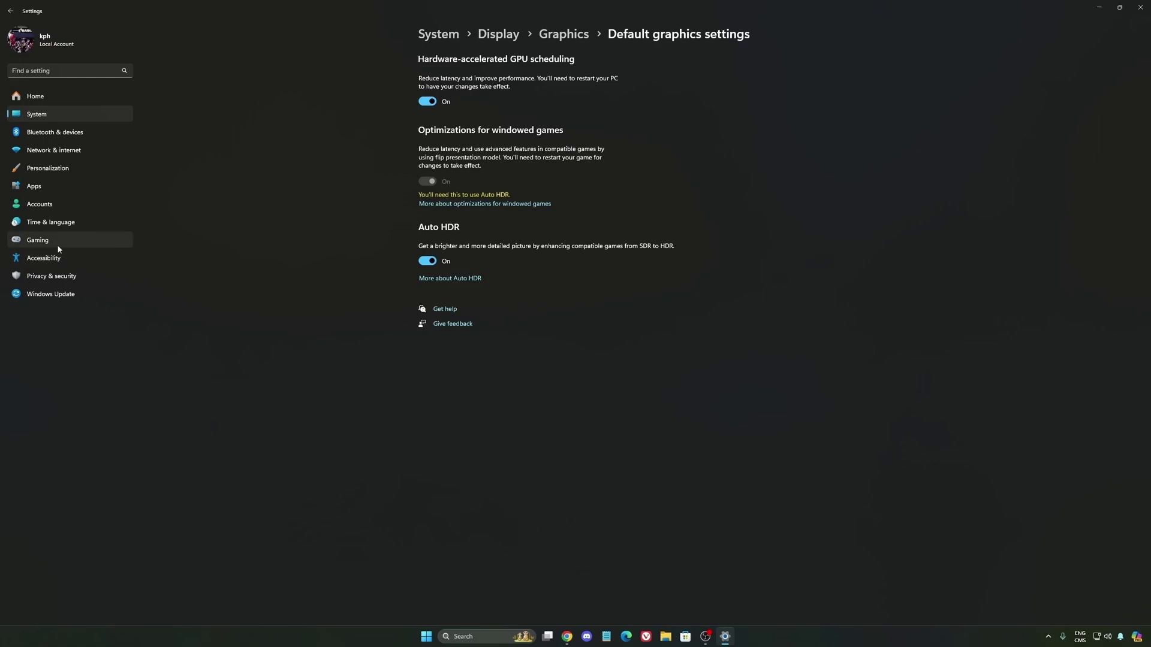
Step: Review the Captures recording preferences and the Game Mode setting in the Gaming section
left_click(126, 241)
left_click(573, 111)
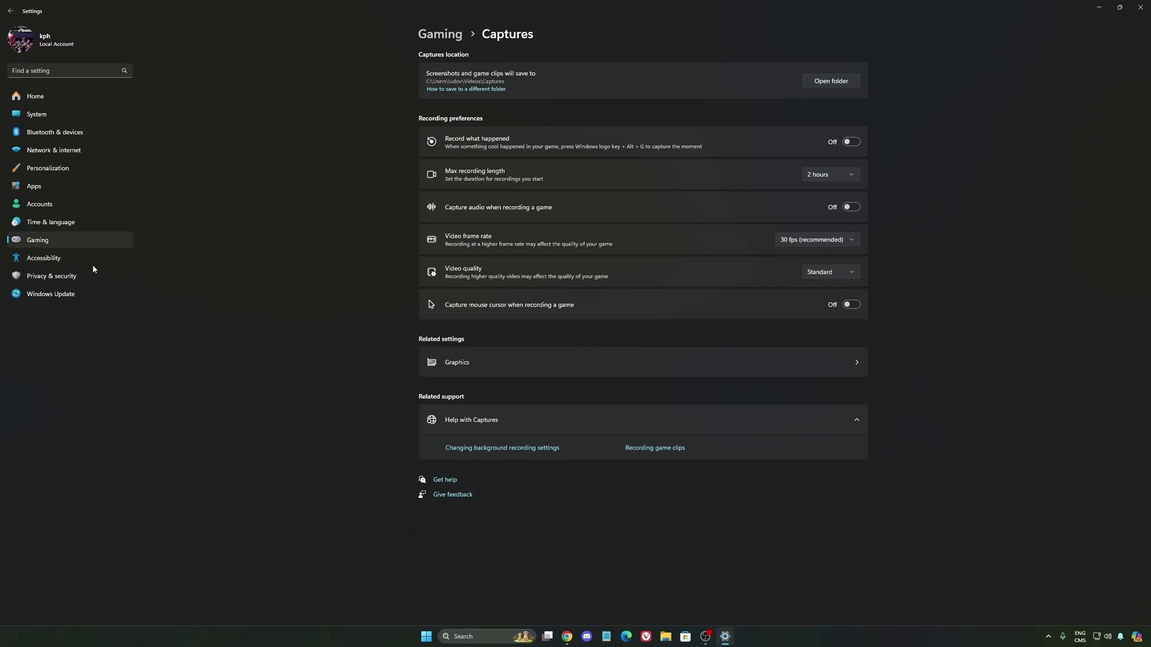
left_click(69, 243)
left_click(531, 133)
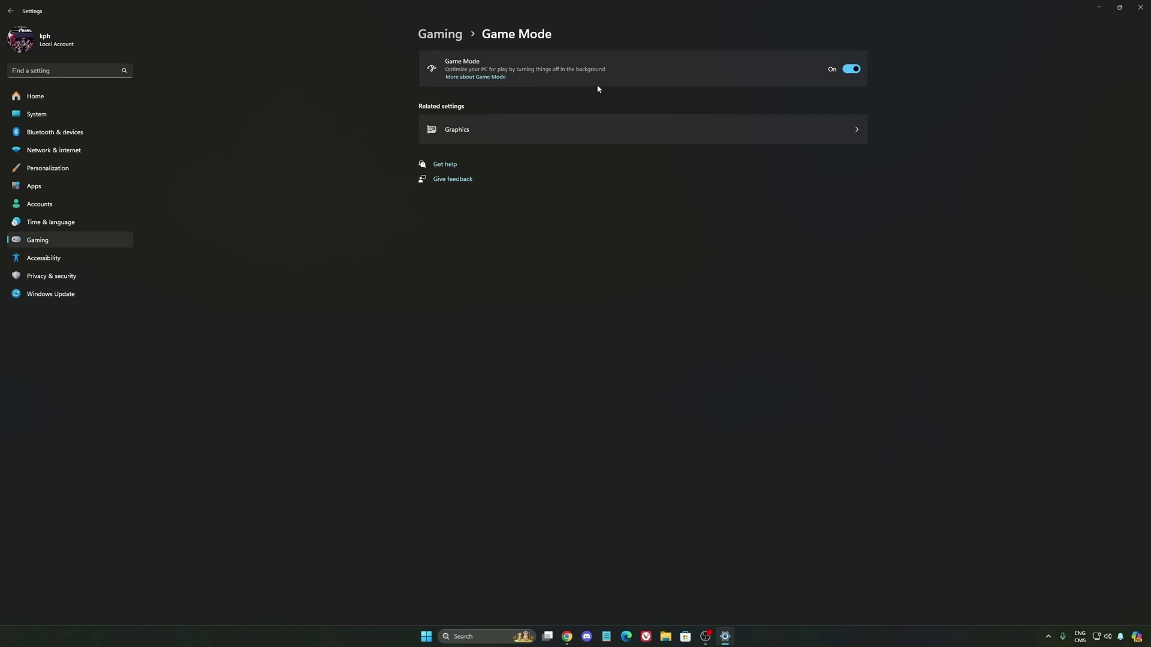
Step: Look over the power mode choices in the system's Power settings and select Balanced
left_click(54, 115)
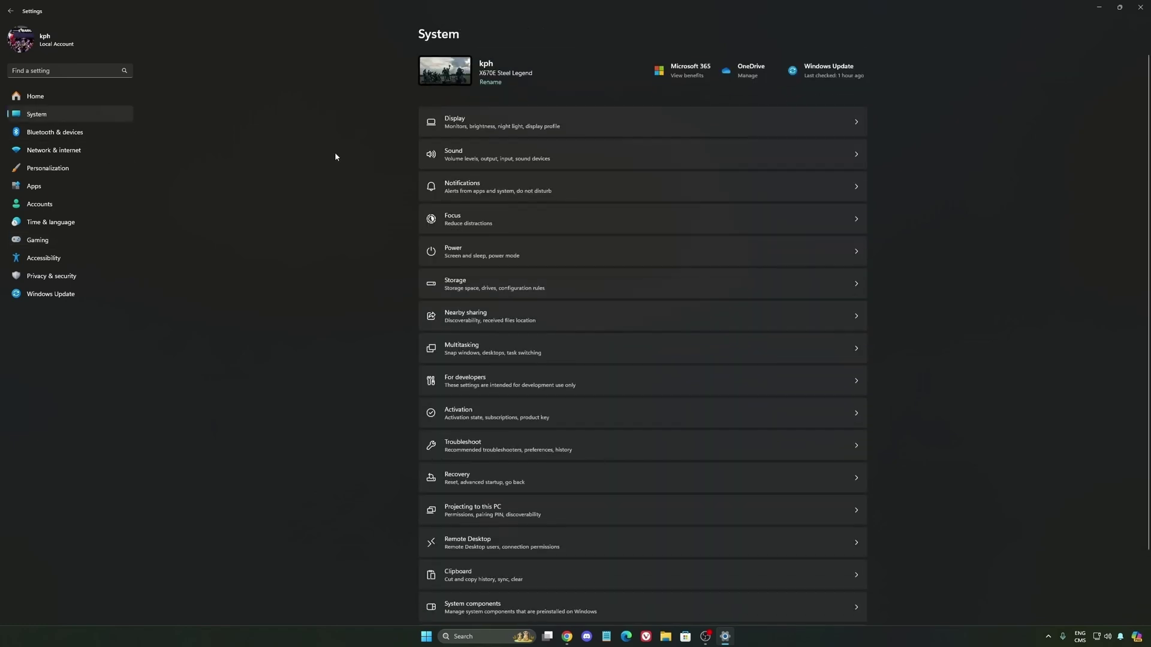
left_click(539, 246)
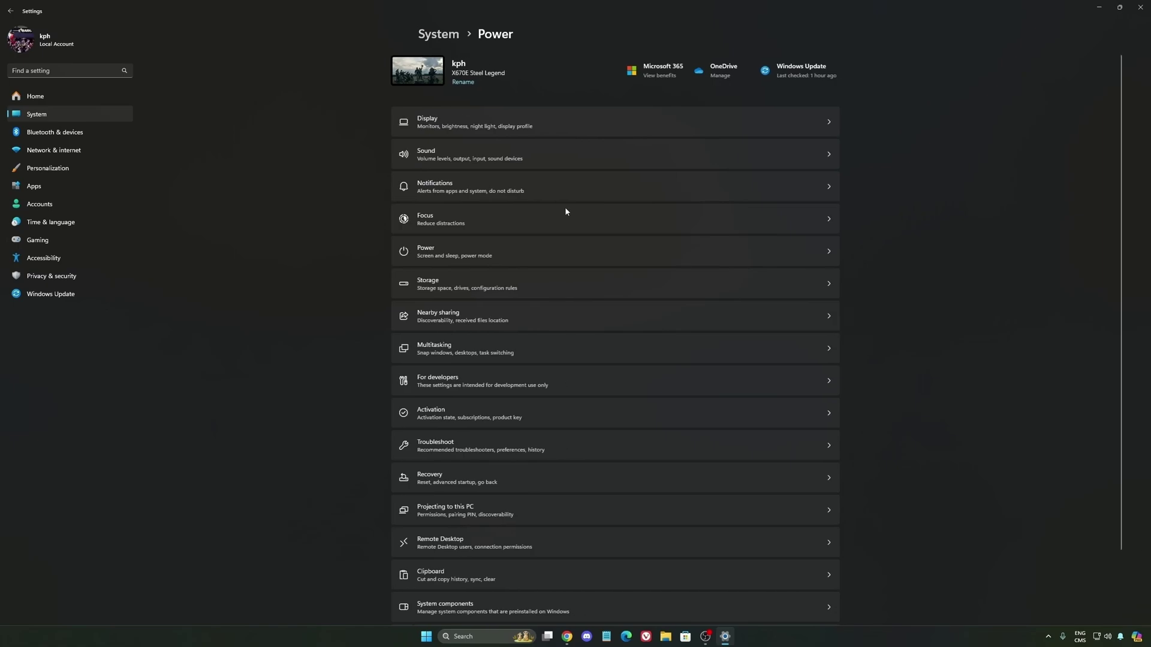
left_click(845, 163)
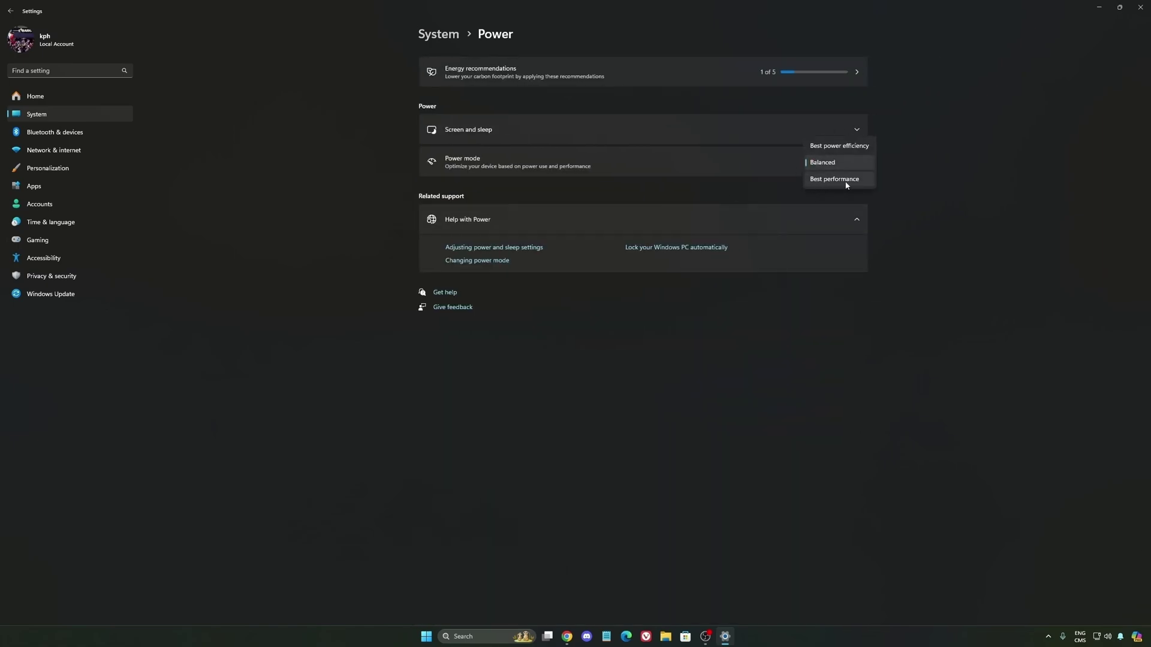
left_click(822, 164)
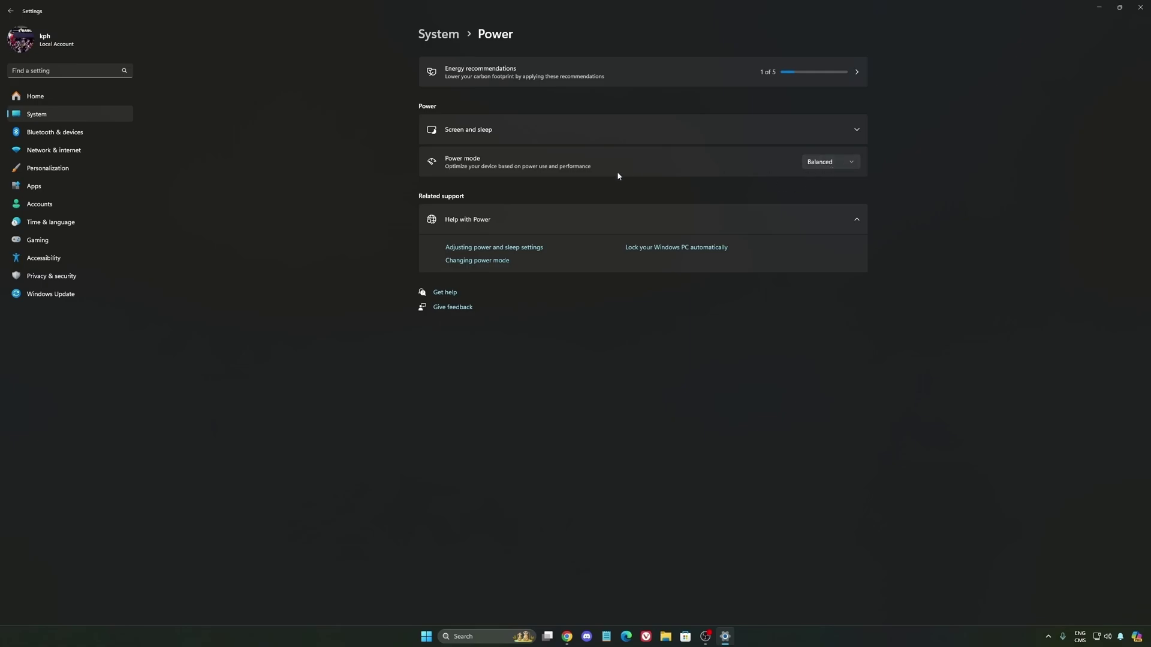
left_click(830, 162)
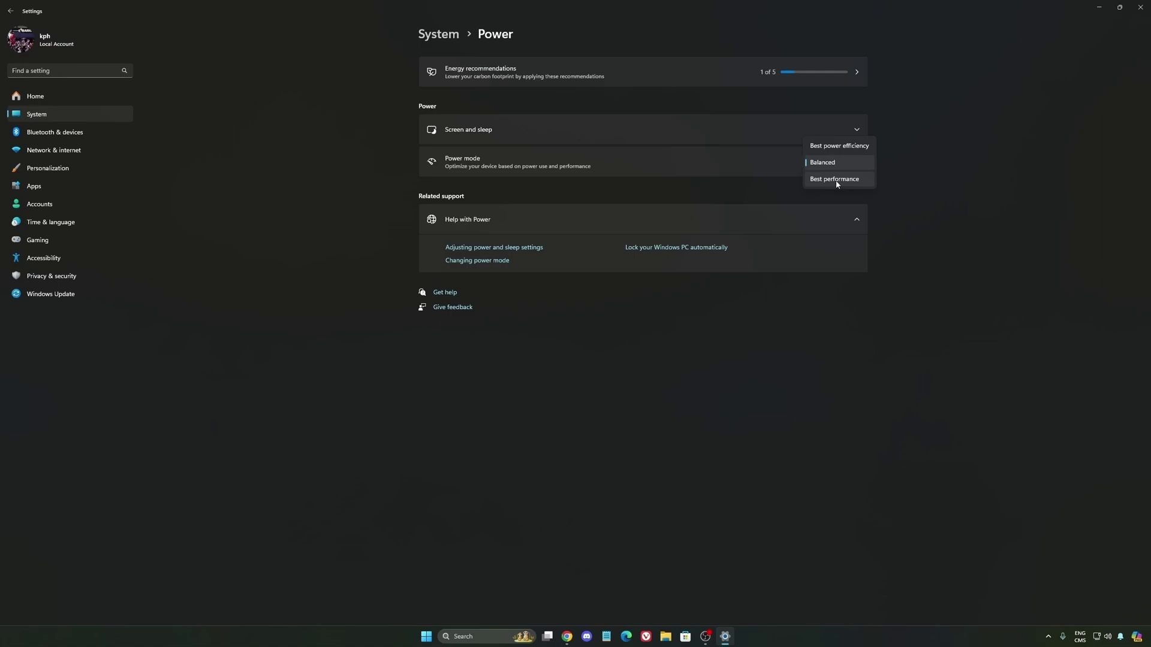
left_click(803, 167)
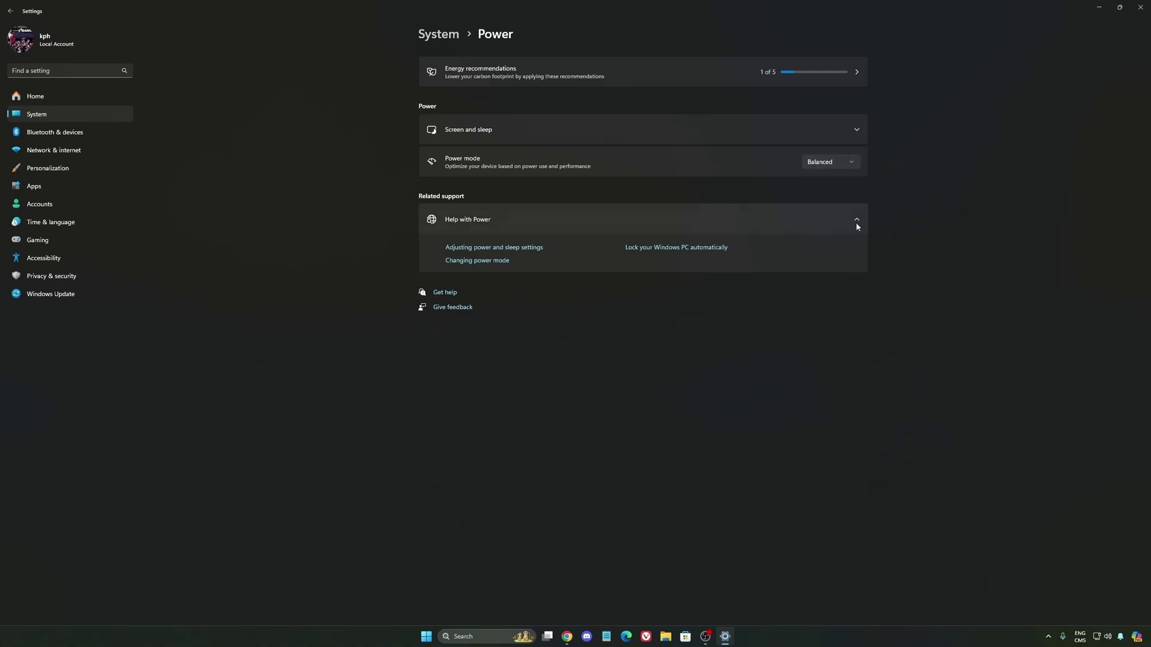
Step: Open the Windows Update page in Windows Settings
left_click(64, 102)
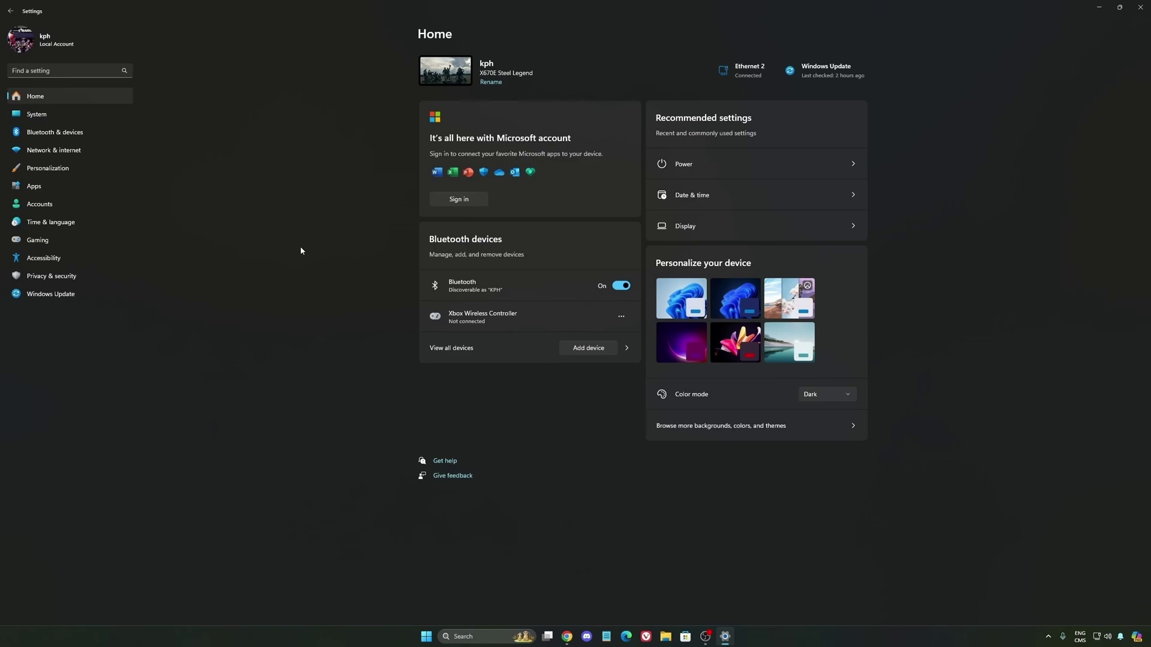
left_click(58, 296)
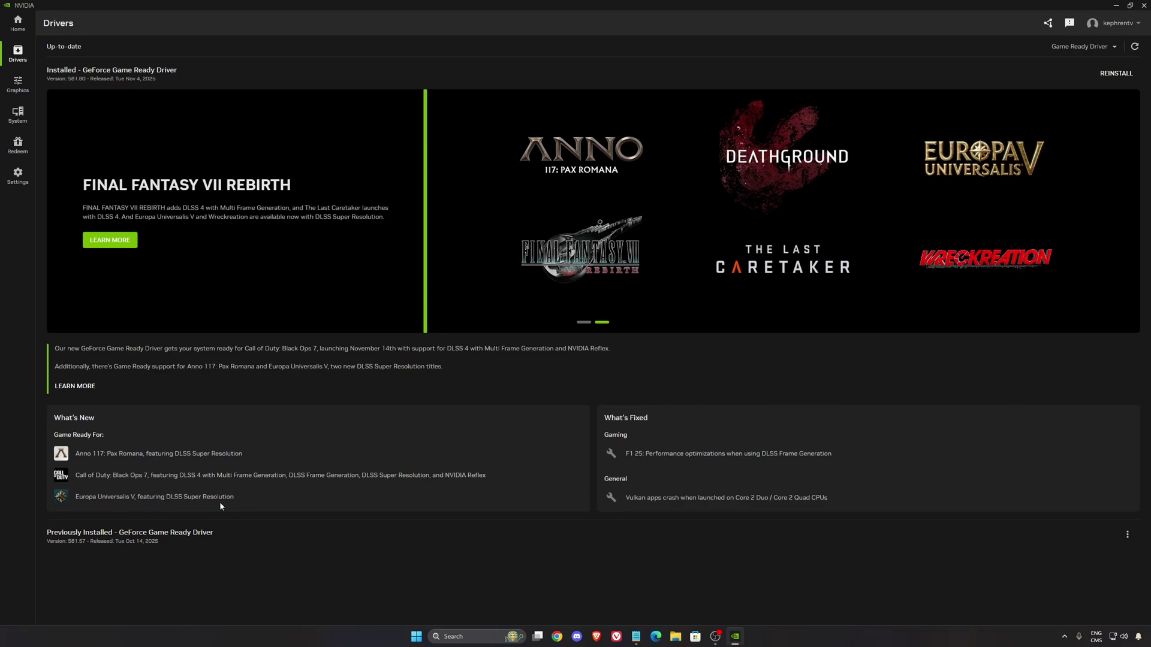
Step: In the NVIDIA app's global graphics settings, review the DLSS Override model presets and the Shader Cache Size choices
left_click(17, 84)
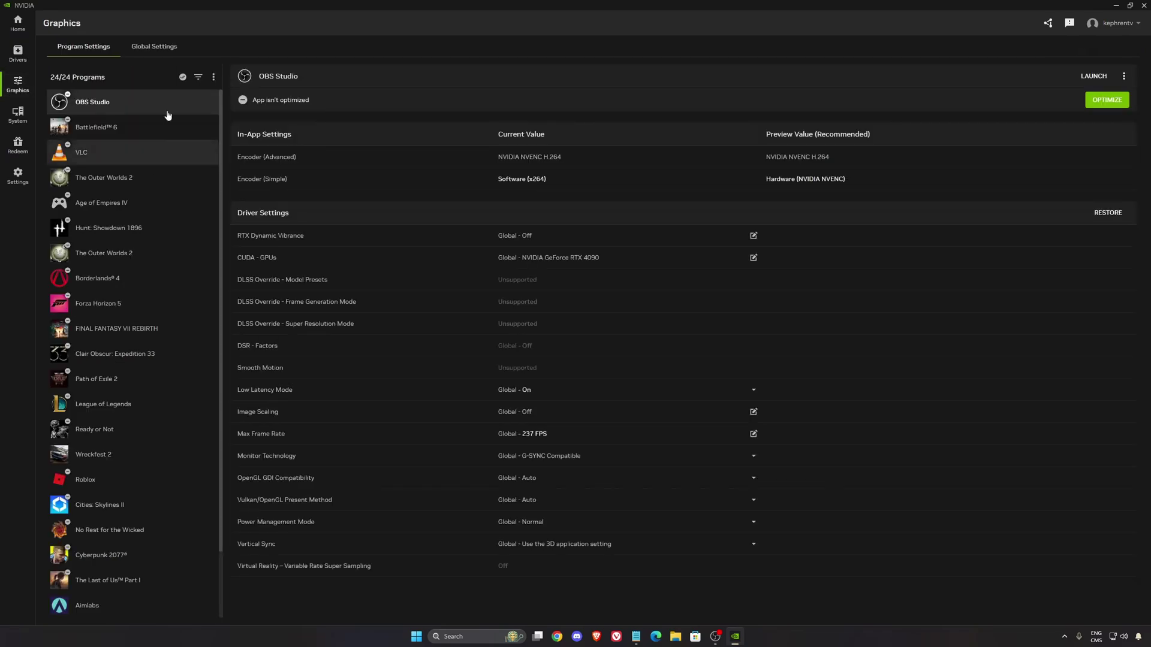
left_click(157, 48)
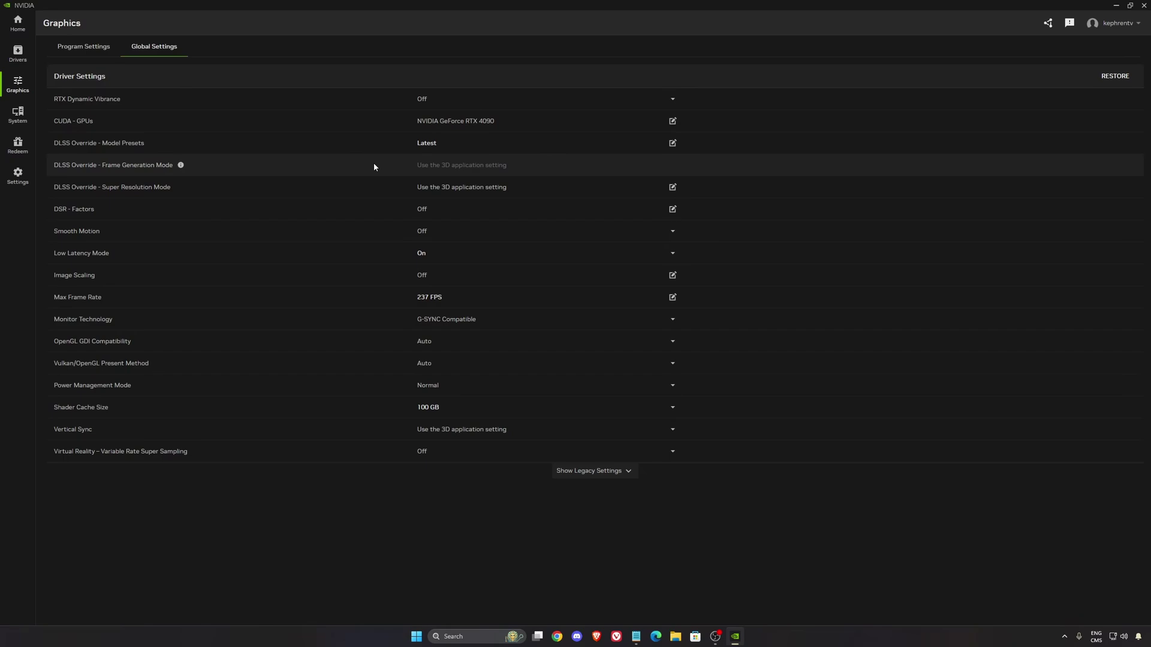
left_click(466, 146)
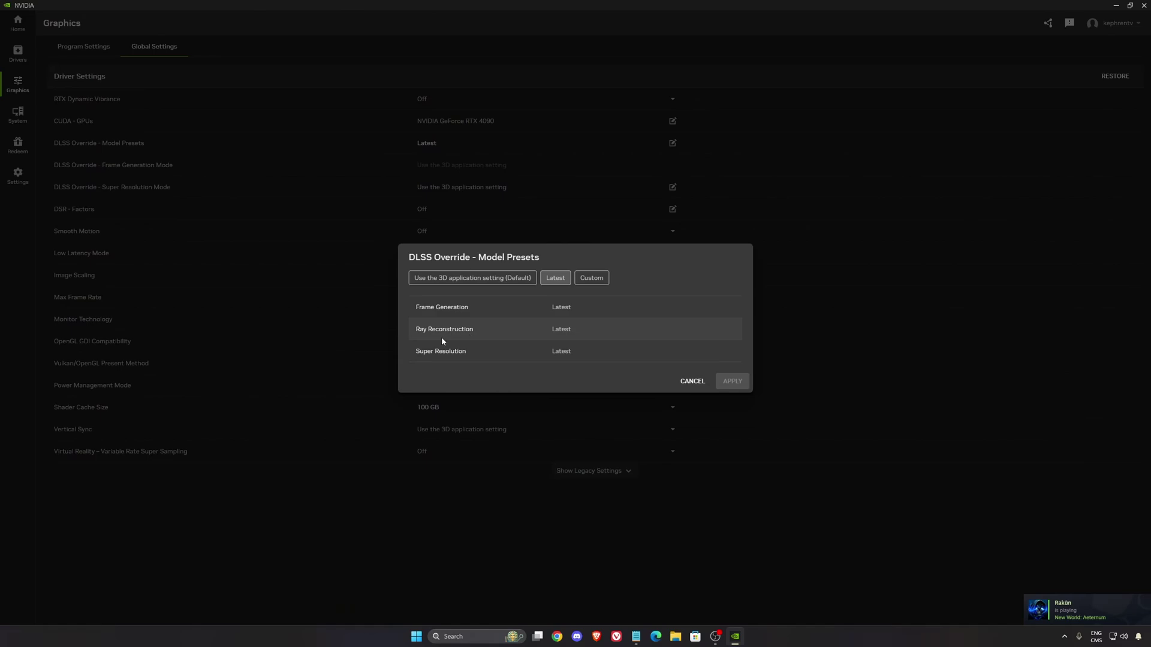
left_click(694, 383)
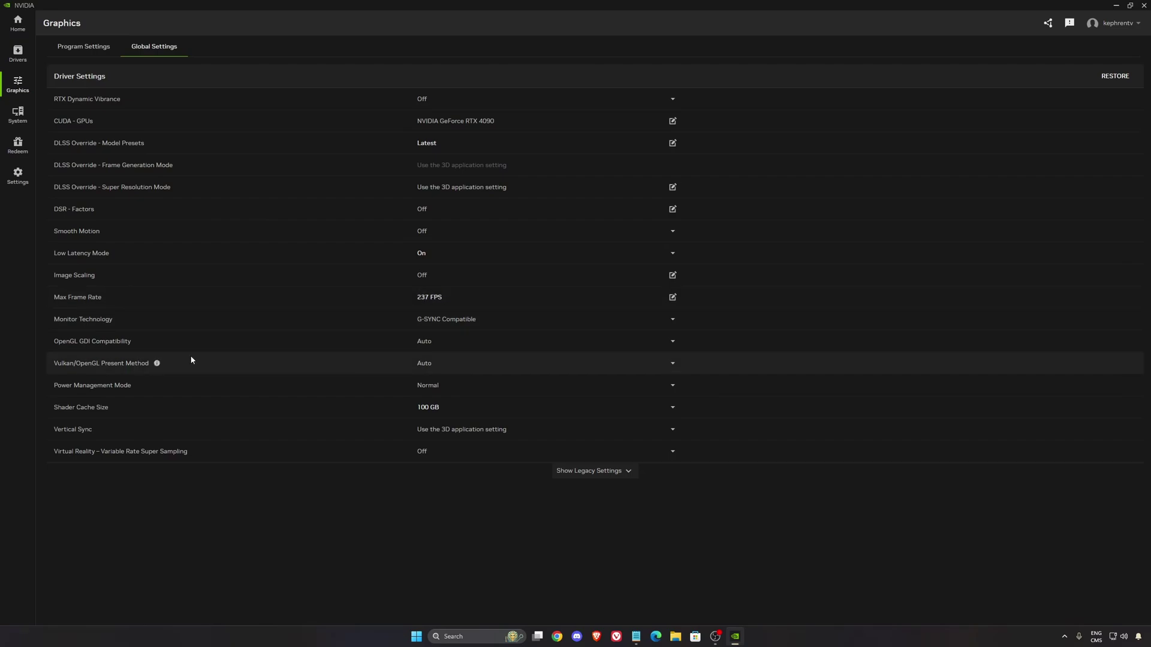
left_click(451, 406)
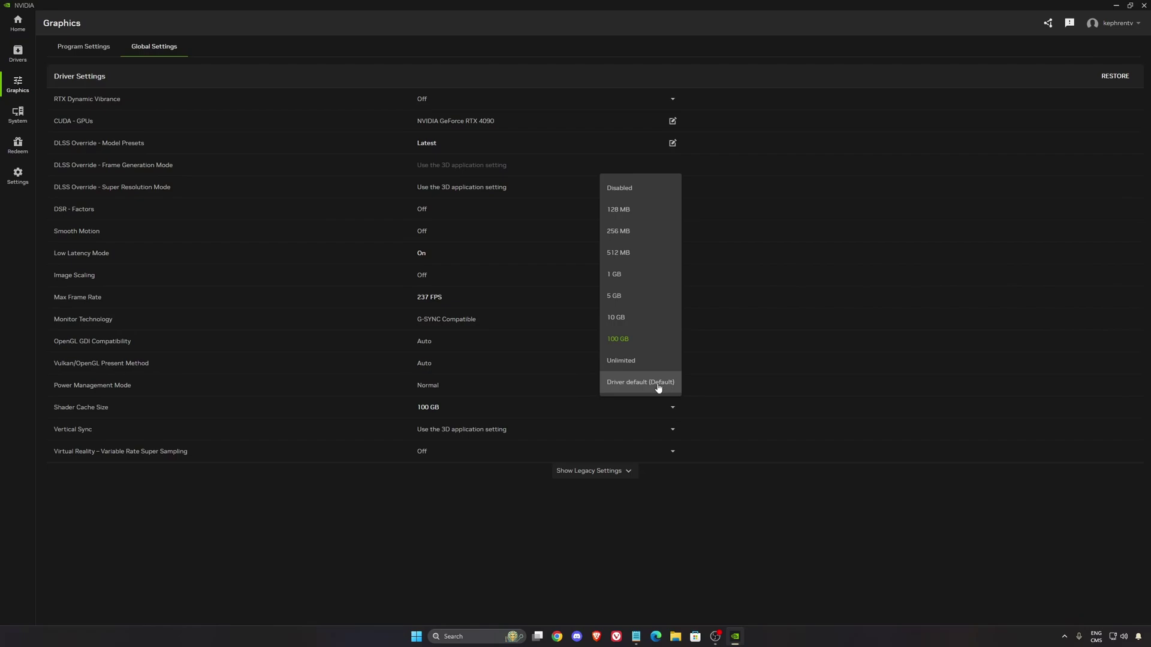
left_click(450, 537)
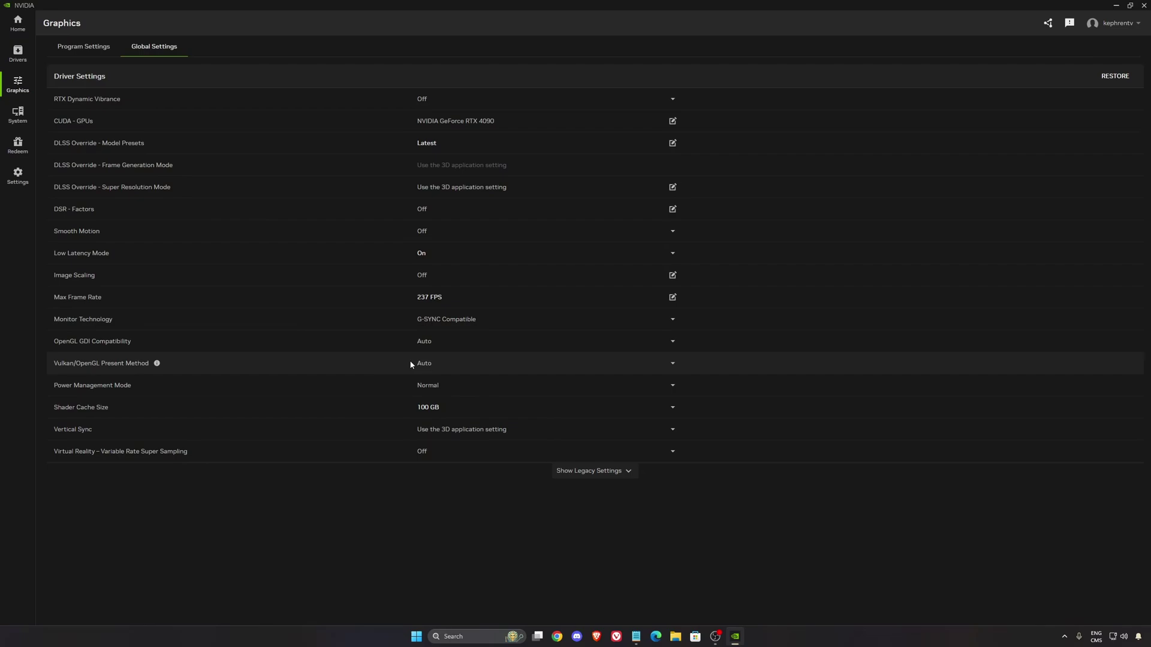
Step: Review the global G-SYNC options in the system's display settings and close them without applying
left_click(17, 113)
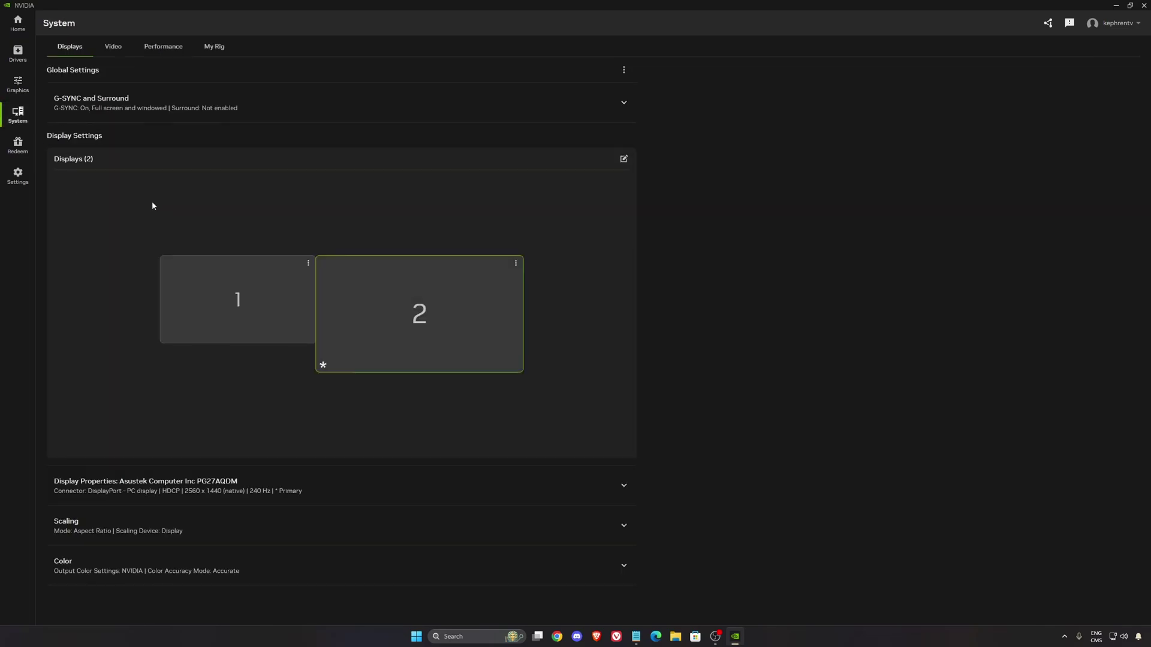
left_click(159, 111)
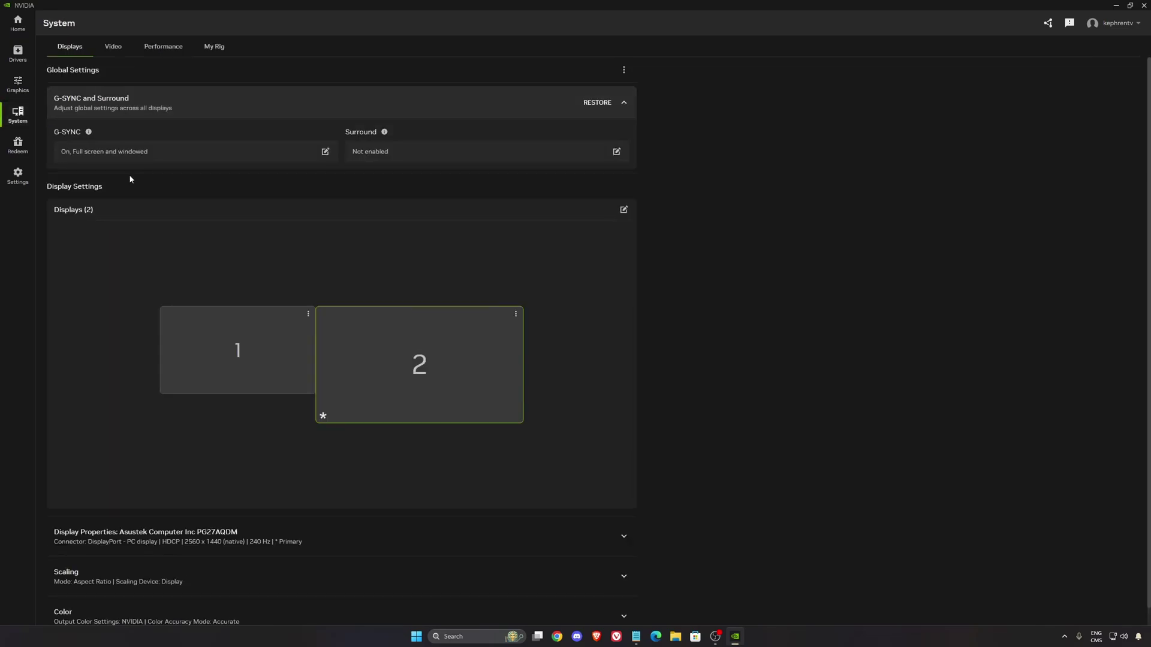
left_click(126, 155)
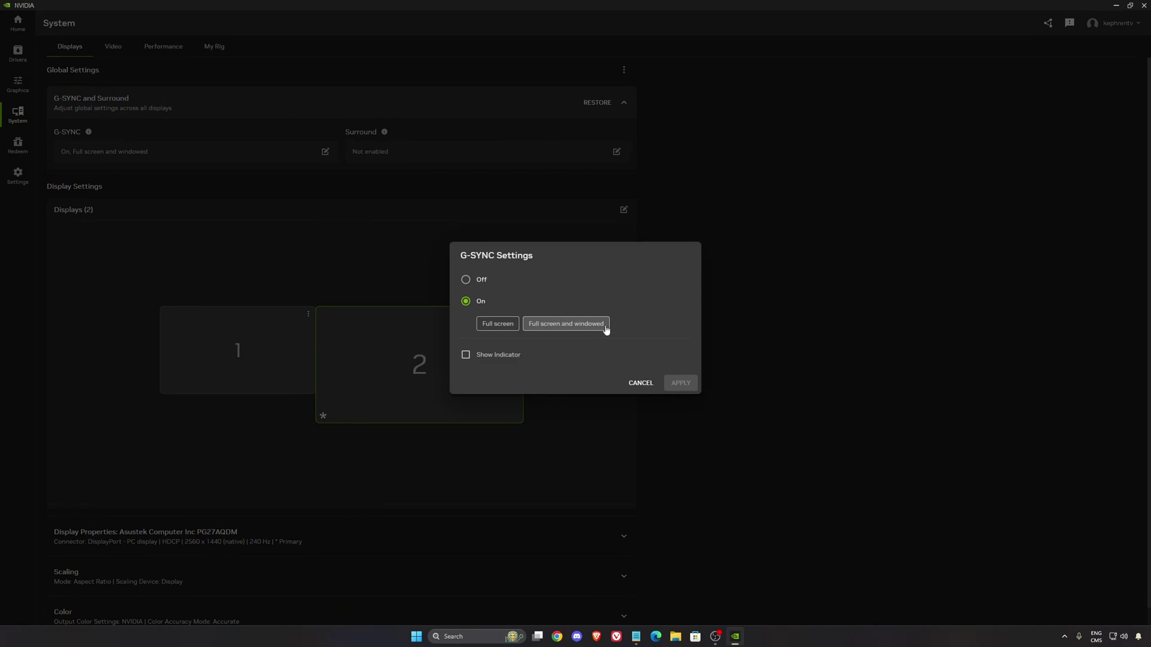
left_click(640, 383)
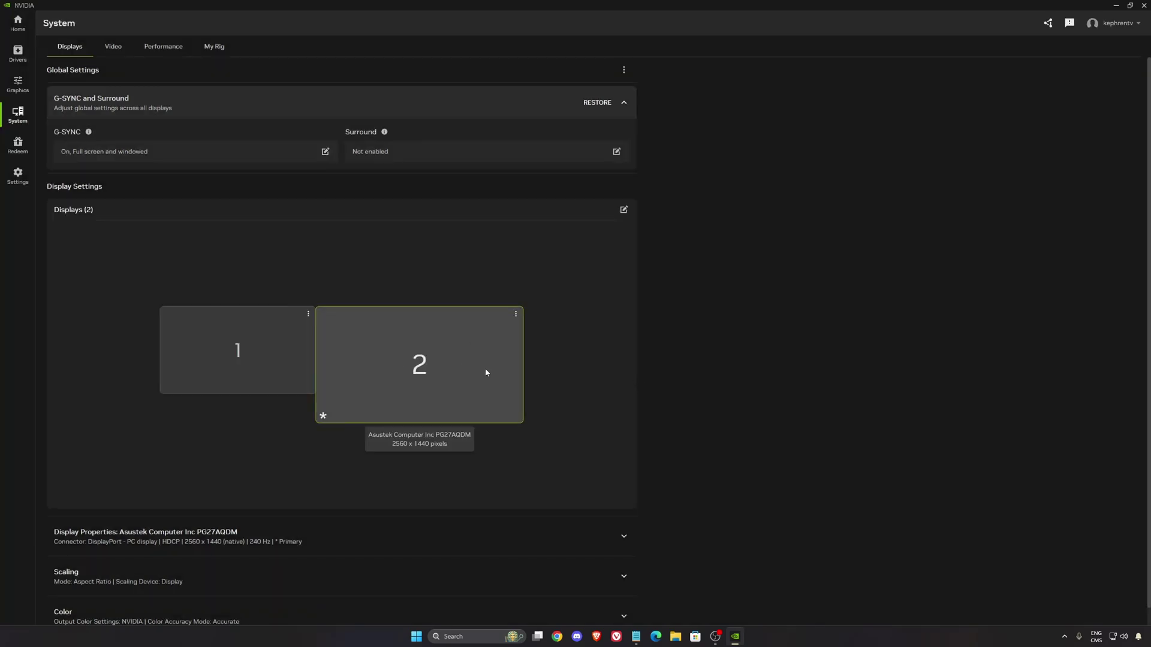
Step: Expand the primary display's properties and select a refresh rate of 240 Hz
scroll(420, 420, "down", 1)
left_click(414, 511)
scroll(396, 443, "down", 3)
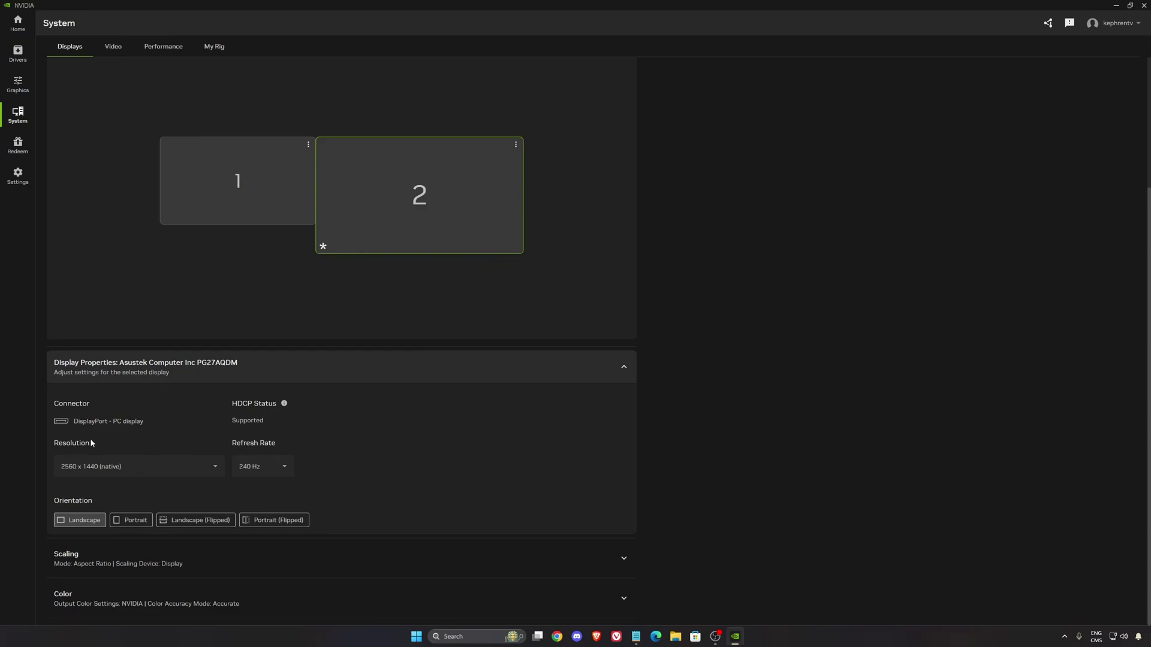
left_click(291, 468)
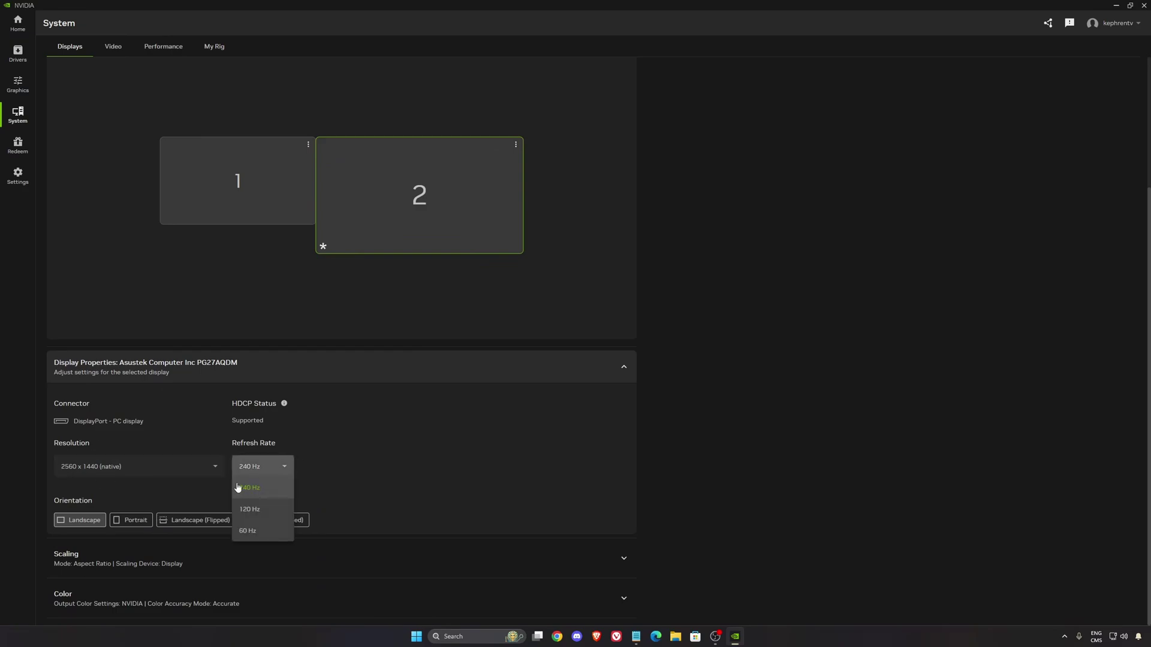
left_click(249, 489)
Step: Review the primary display's color settings, including output color depth and digital vibrance, and open the Performance page
left_click(249, 596)
scroll(334, 486, "down", 5)
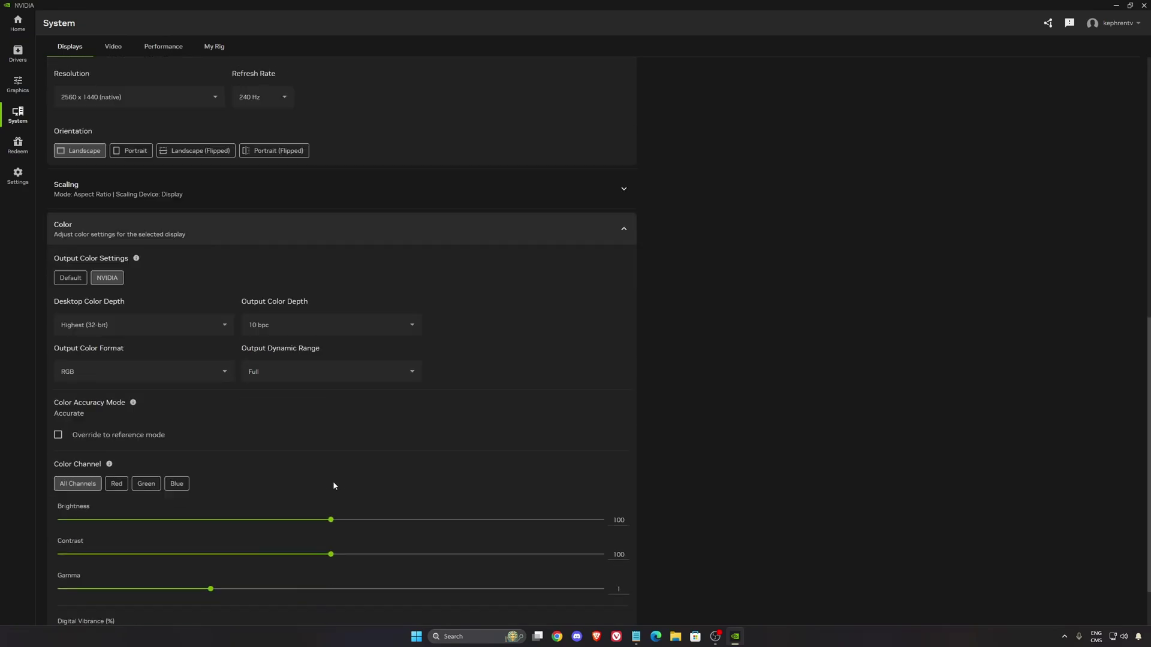
scroll(334, 485, "down", 1)
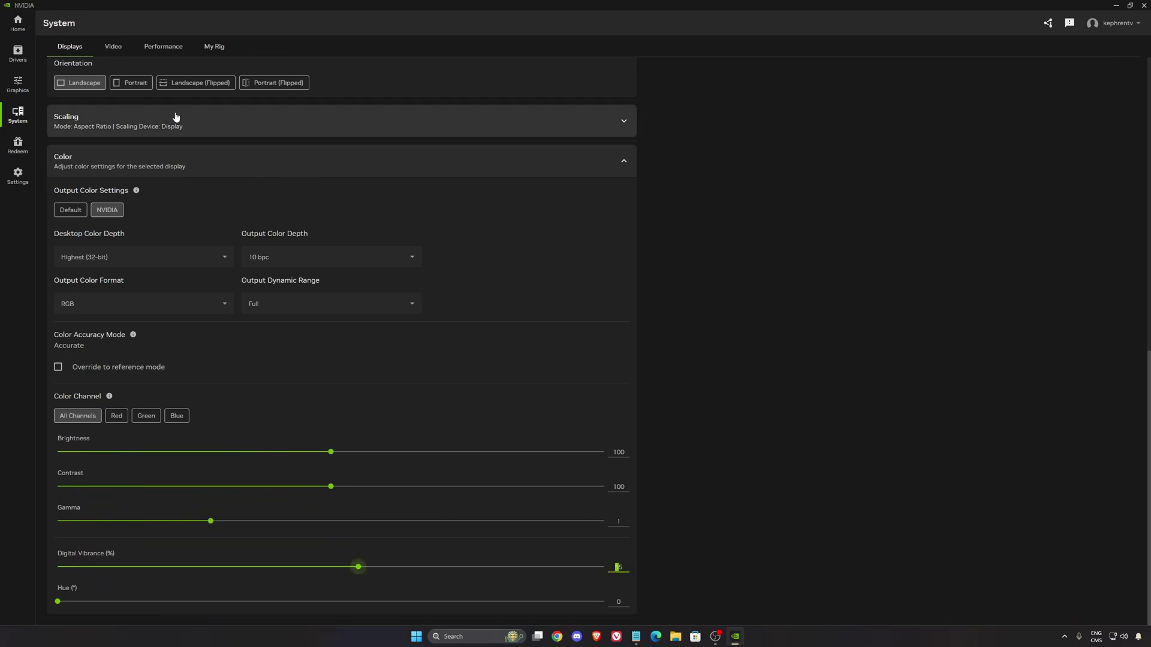
left_click(163, 46)
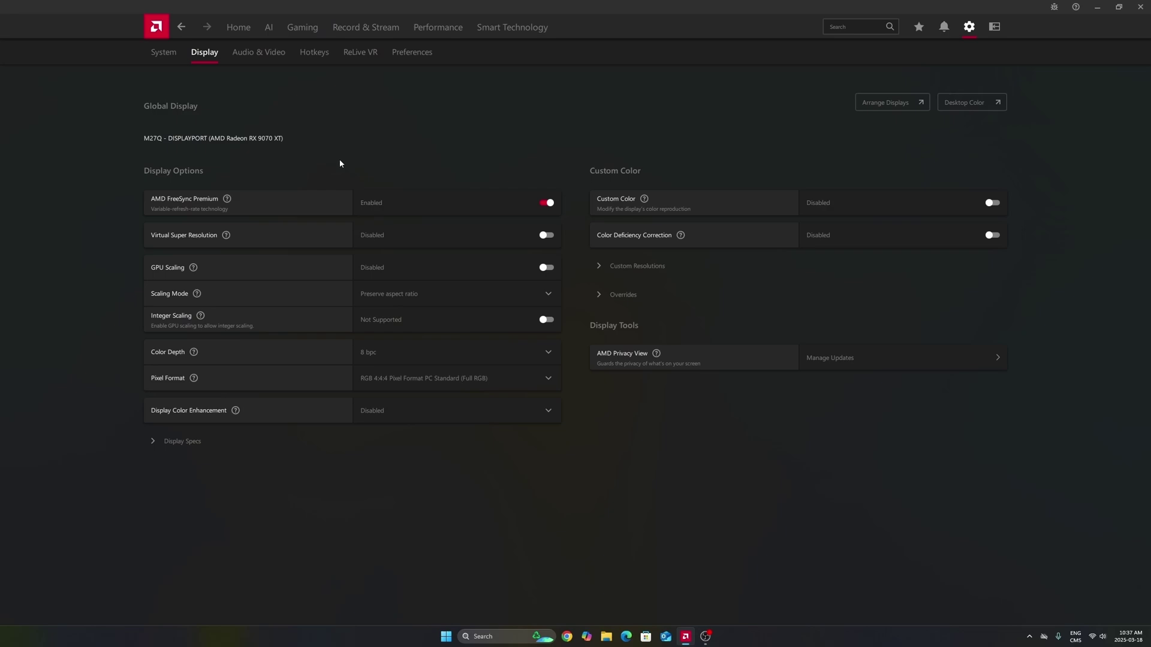
Step: In AMD Software, open the global gaming graphics options and compare GPU 2 with GPU 1, ending on GPU 1
left_click(301, 28)
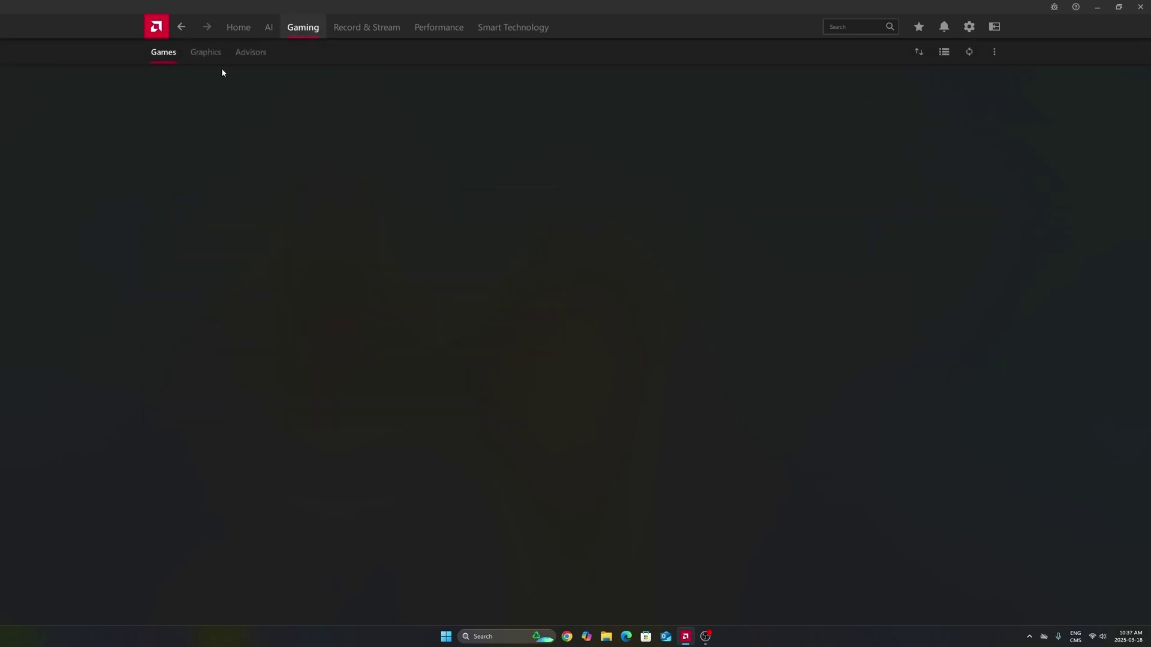
left_click(210, 54)
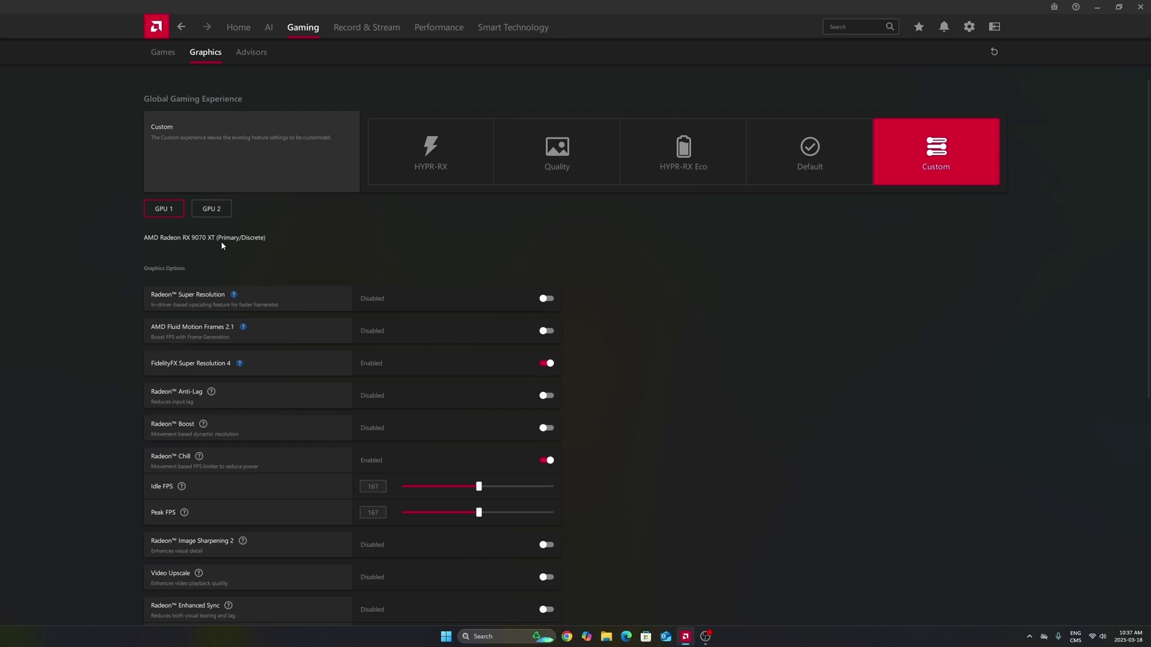
left_click(208, 213)
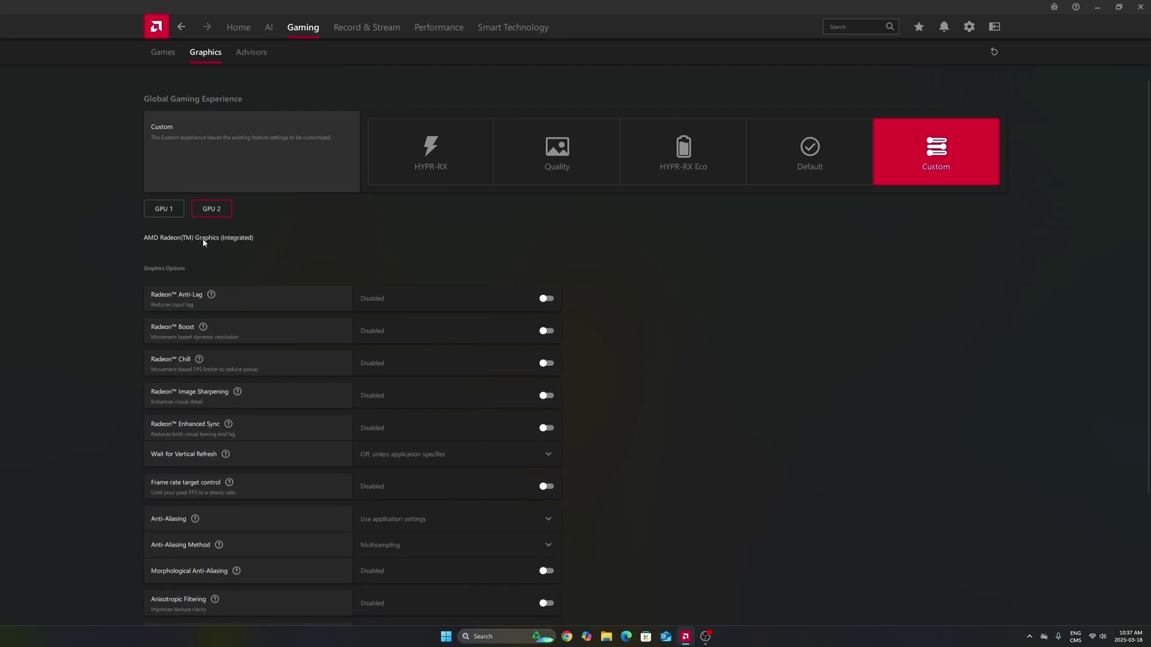
left_click(178, 213)
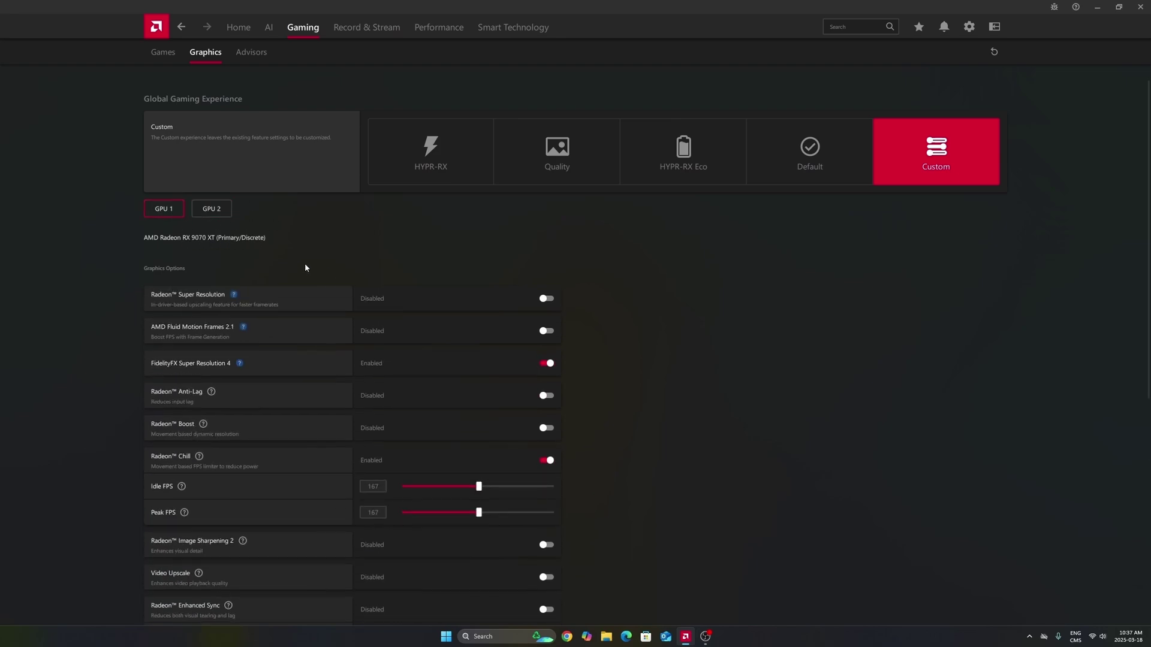
Step: Compare GPU 2 with GPU 1 and review GPU 1's graphics options, including FidelityFX Super Resolution 4, Radeon Boost and Radeon Chill
left_click(215, 211)
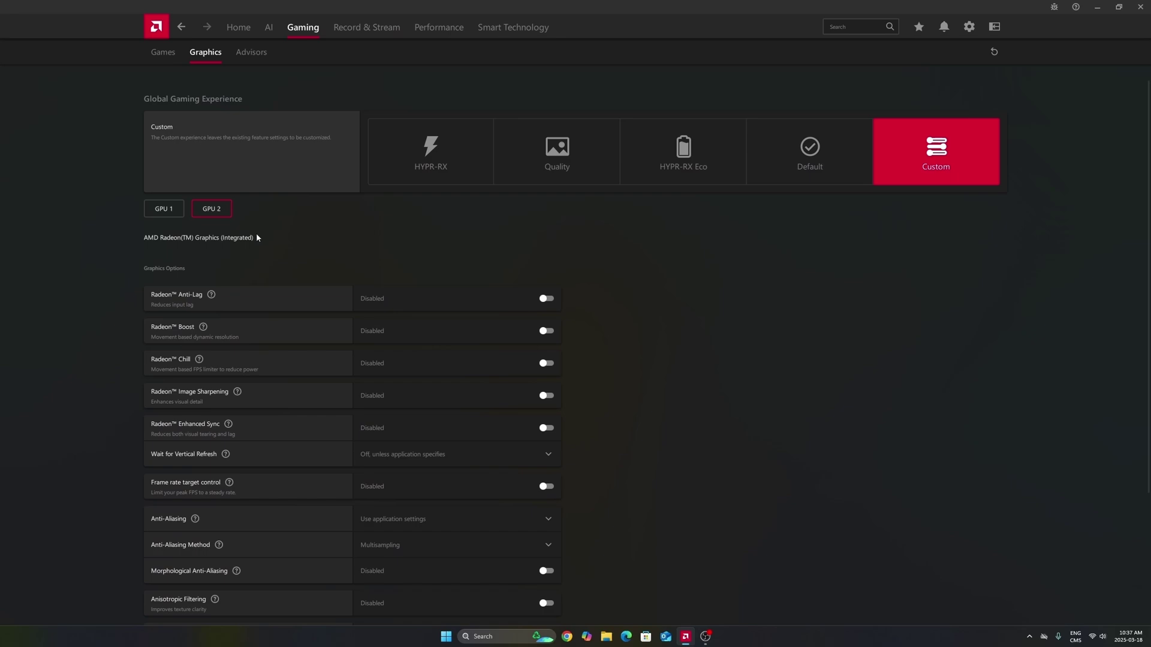
left_click(178, 211)
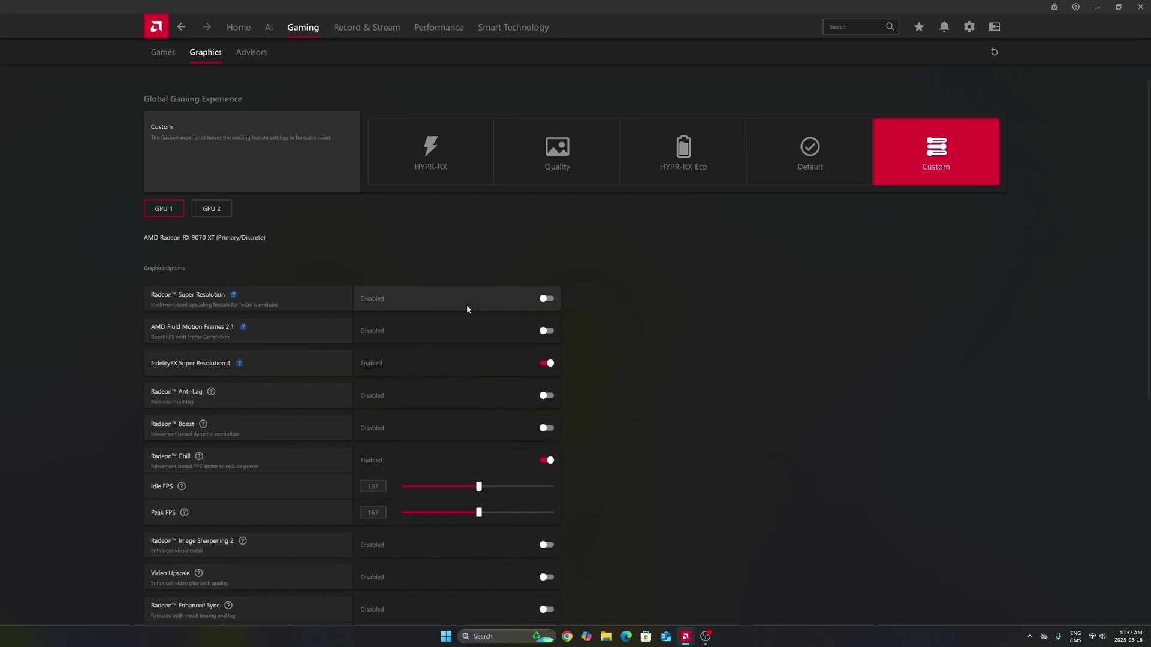
scroll(672, 302, "down", 1)
scroll(666, 303, "down", 2)
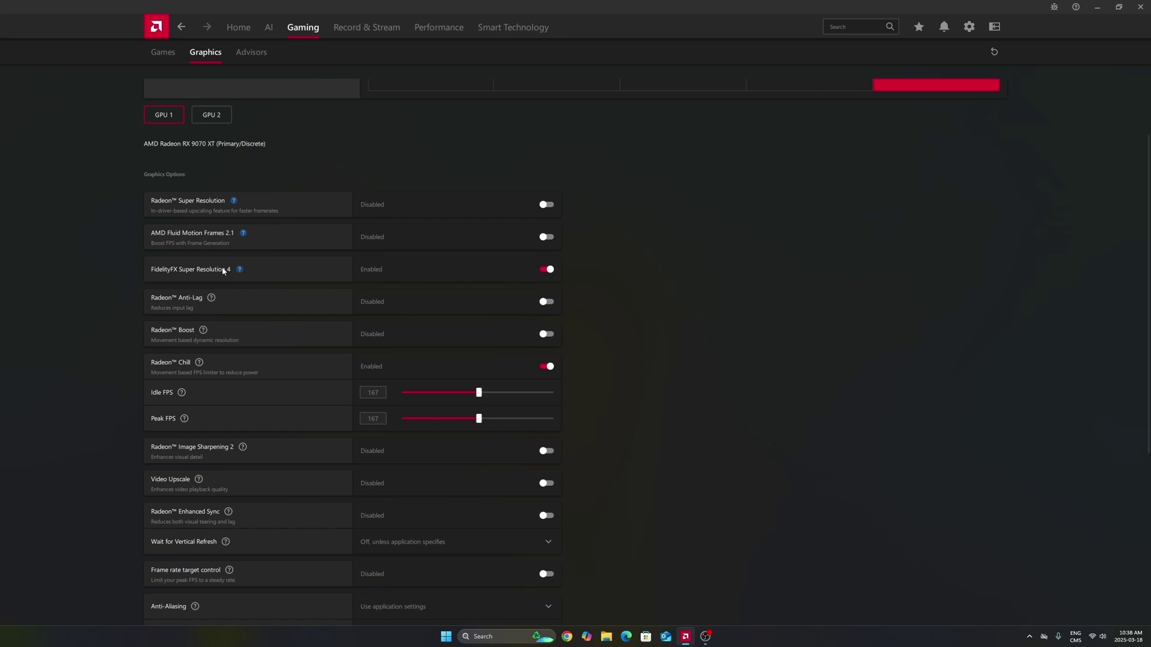
mouse_move(239, 269)
scroll(650, 264, "down", 3)
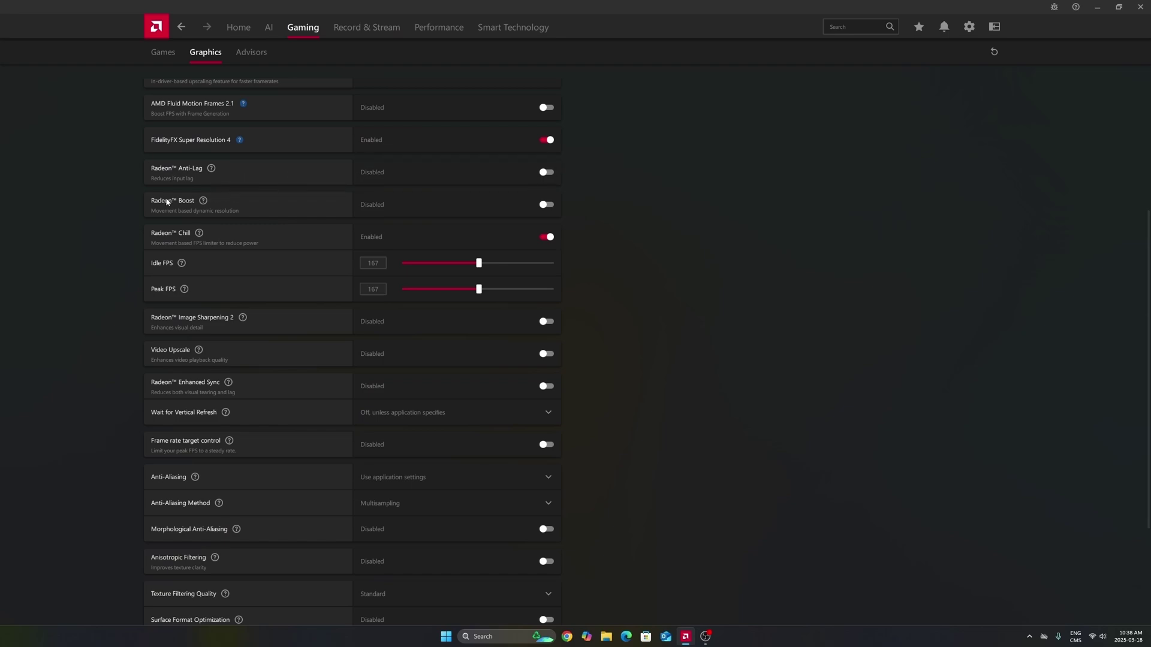
scroll(250, 196, "down", 1)
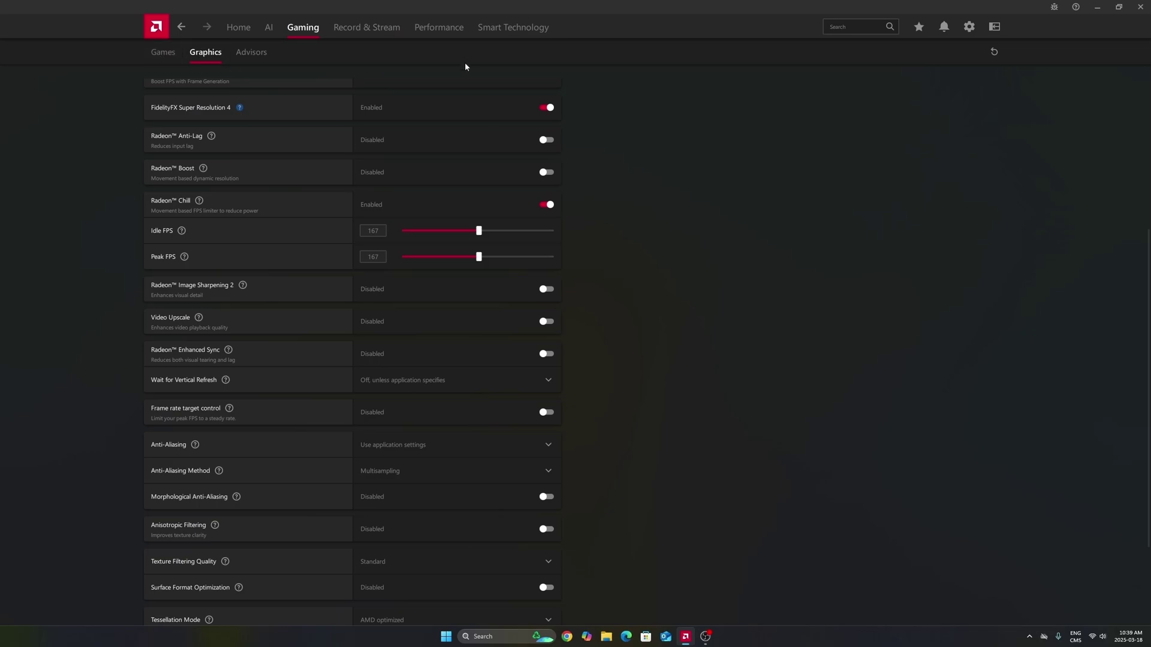
scroll(461, 96, "down", 2)
scroll(470, 462, "up", 5)
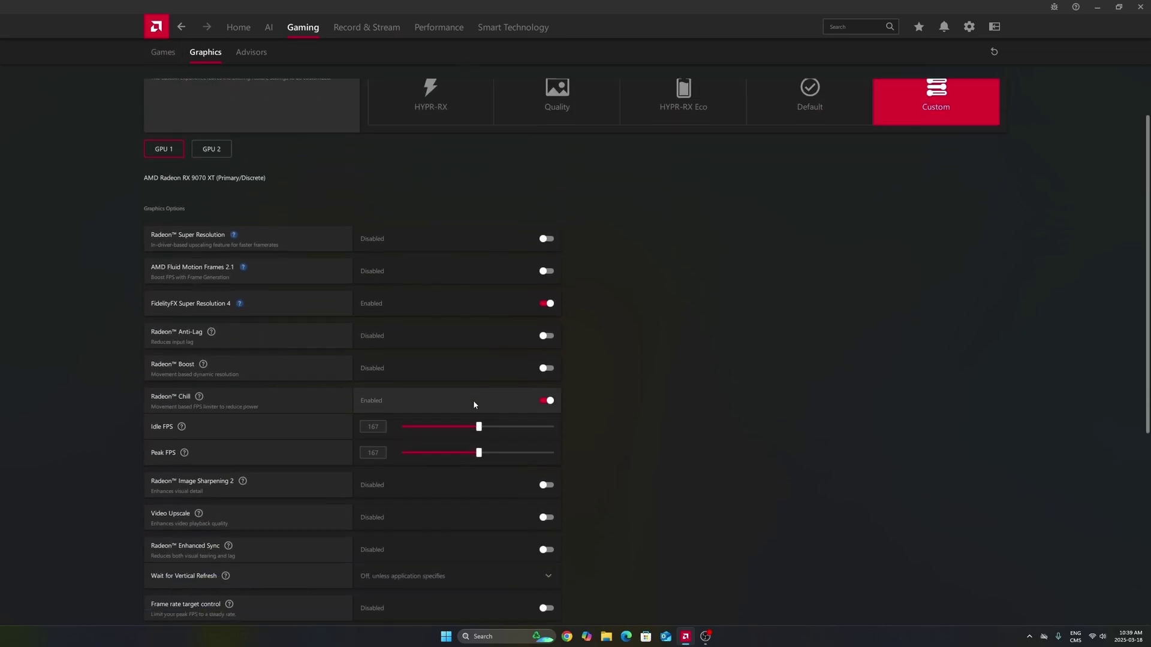
scroll(322, 113, "down", 5)
Step: Check the game library and return to the global graphics options to examine the settings below Radeon Chill
left_click(163, 52)
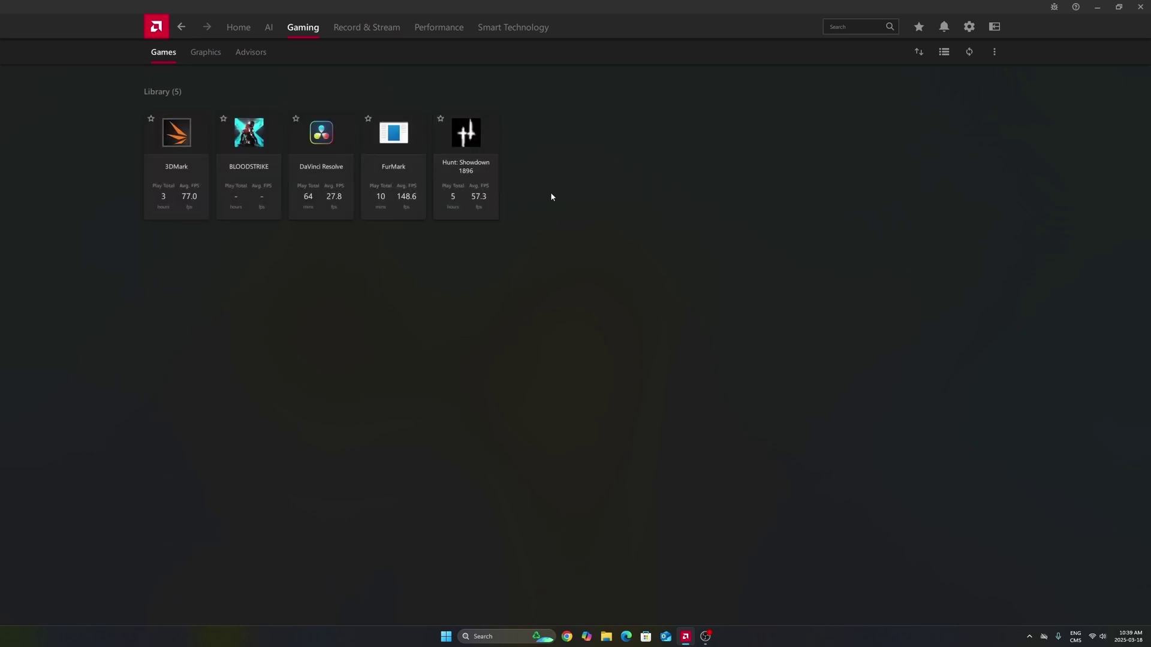
left_click(202, 53)
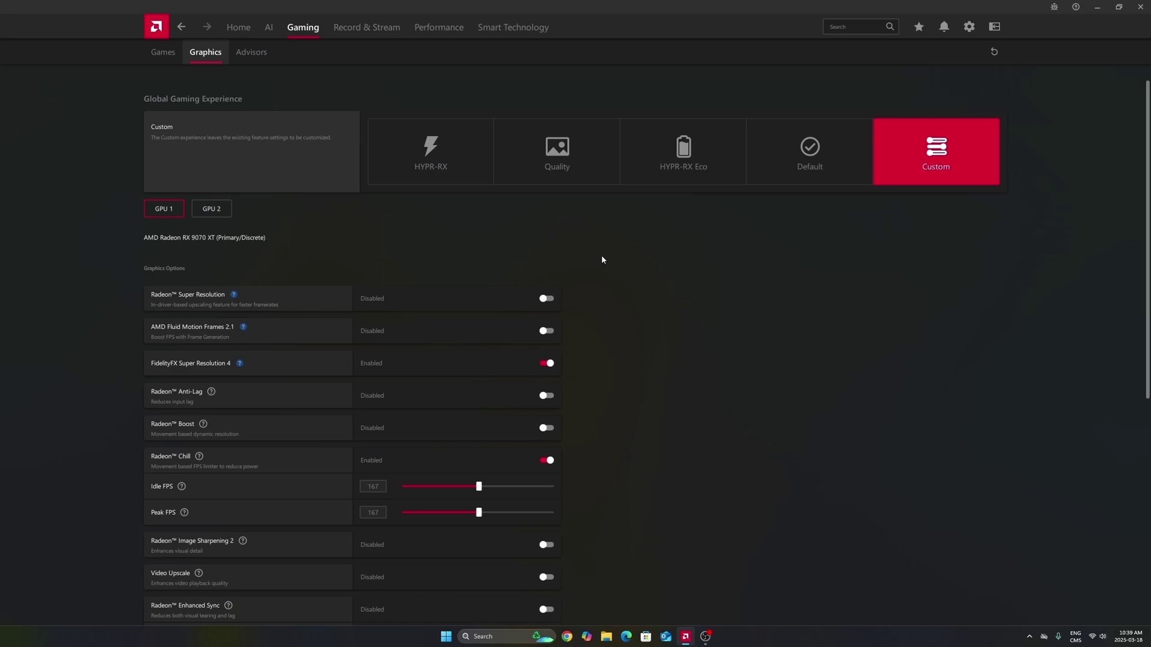
scroll(614, 321, "down", 6)
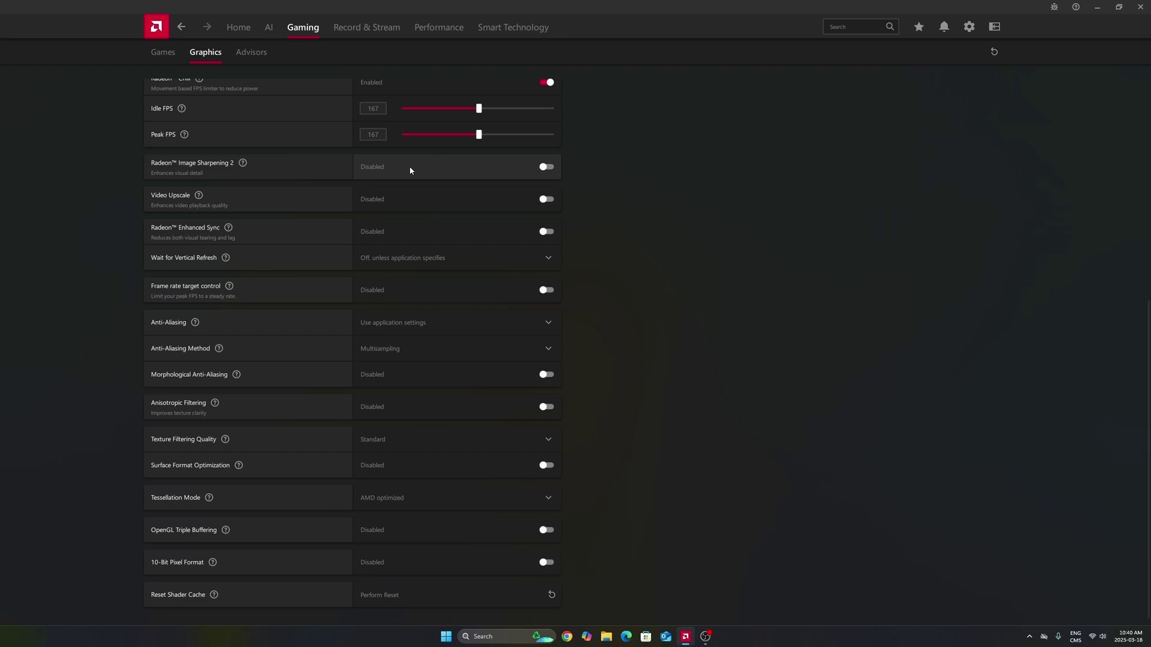
Step: Enable Radeon Image Sharpening 2 to view its sharpness options, disable it again, and review the remaining graphics options
left_click(546, 167)
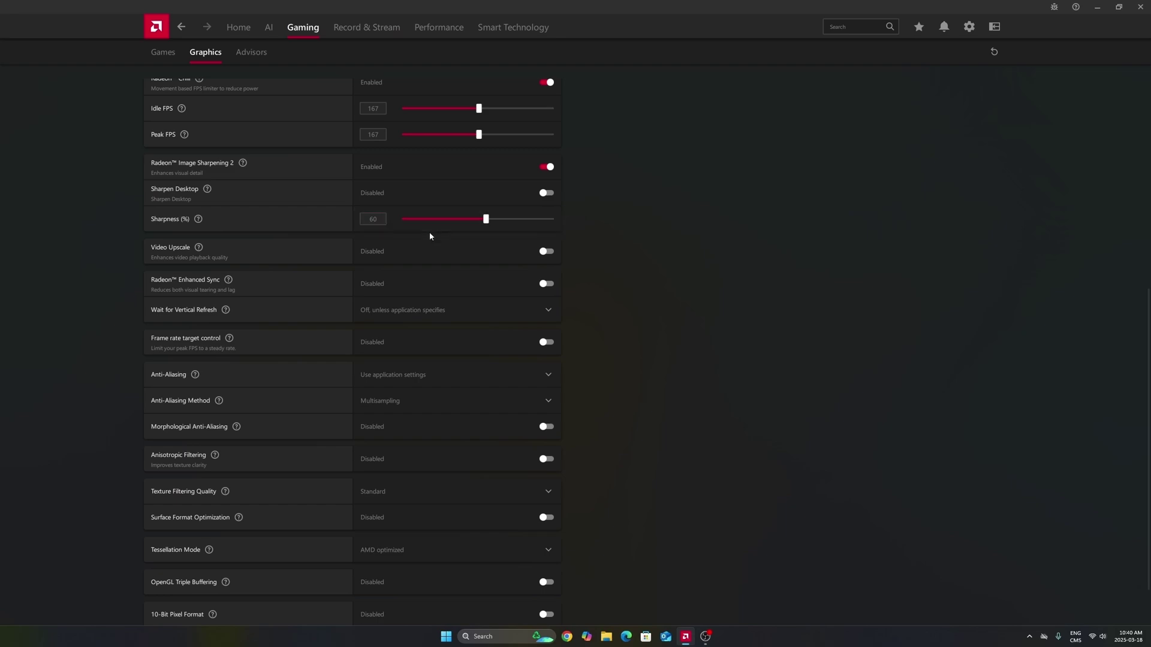
left_click(546, 168)
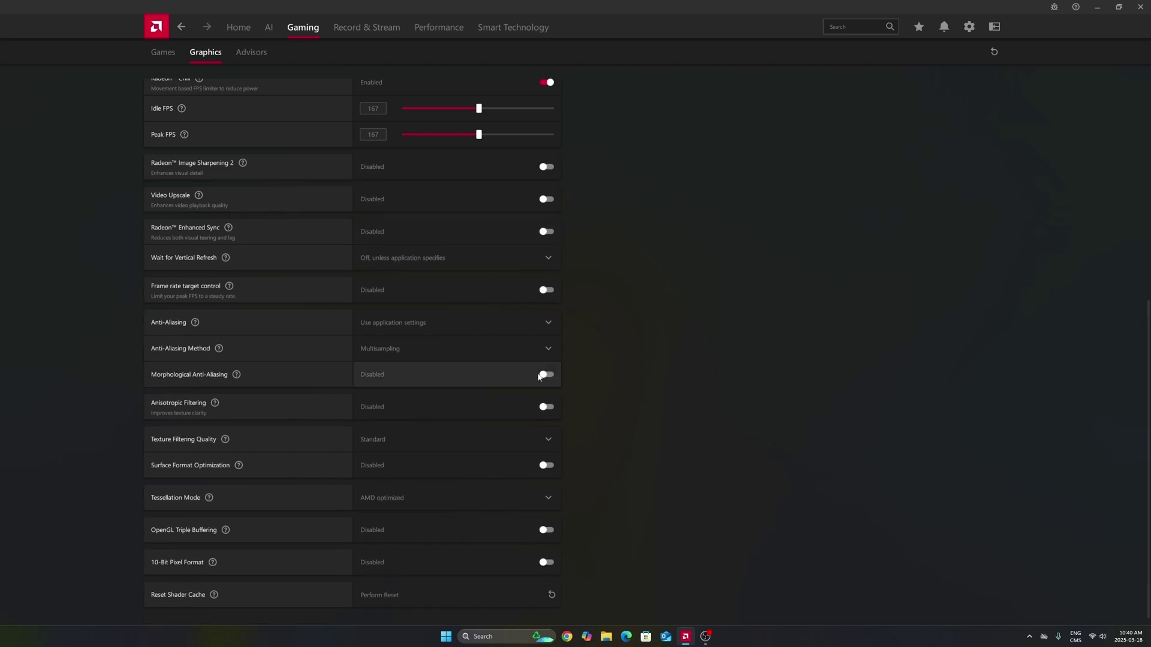
scroll(516, 458, "down", 1)
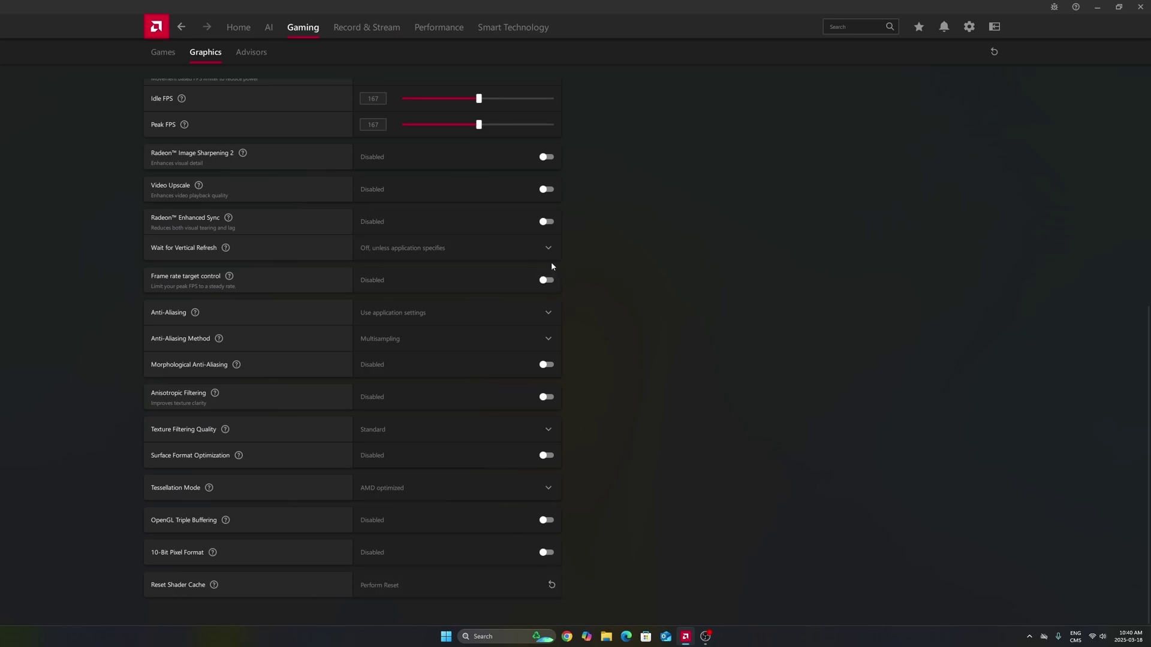
scroll(679, 274, "up", 6)
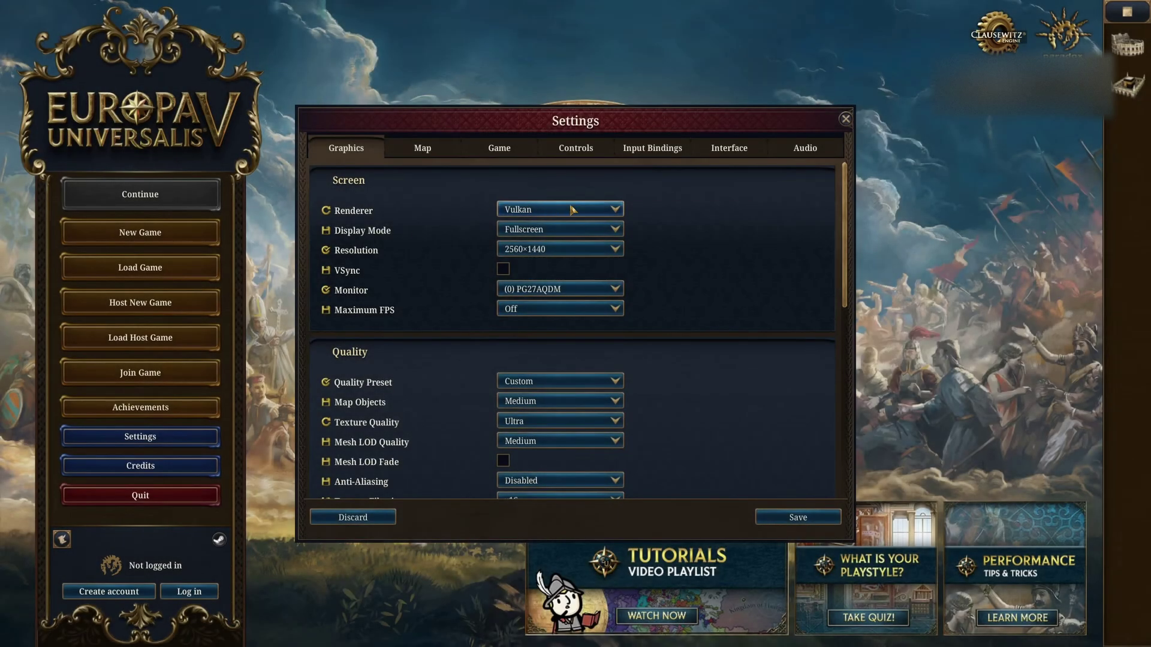
Step: In Europa Universalis V's graphics settings, check the renderer choice with Vulkan selected and review the screen options
left_click(527, 209)
left_click(540, 256)
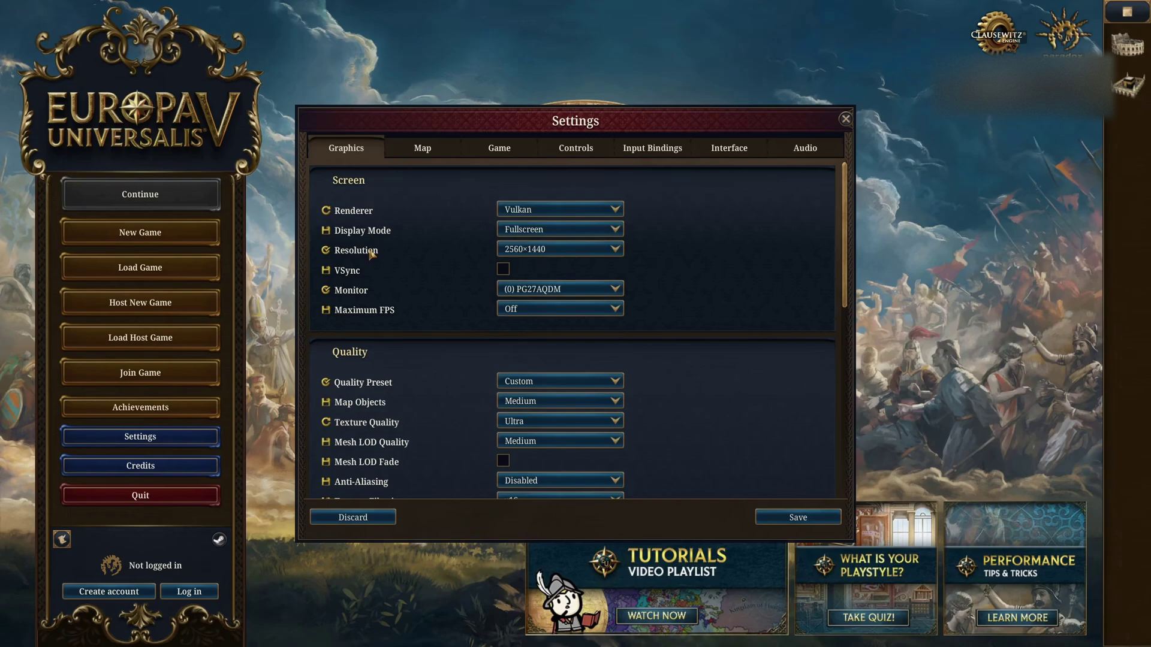
scroll(703, 277, "down", 1)
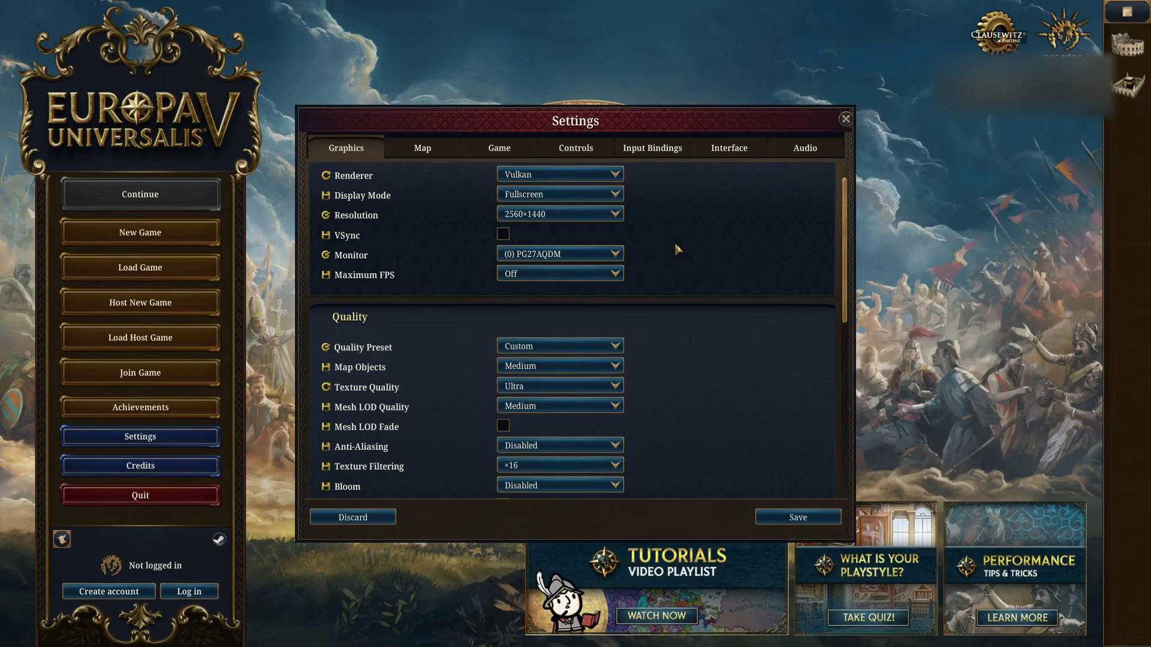
scroll(707, 278, "down", 3)
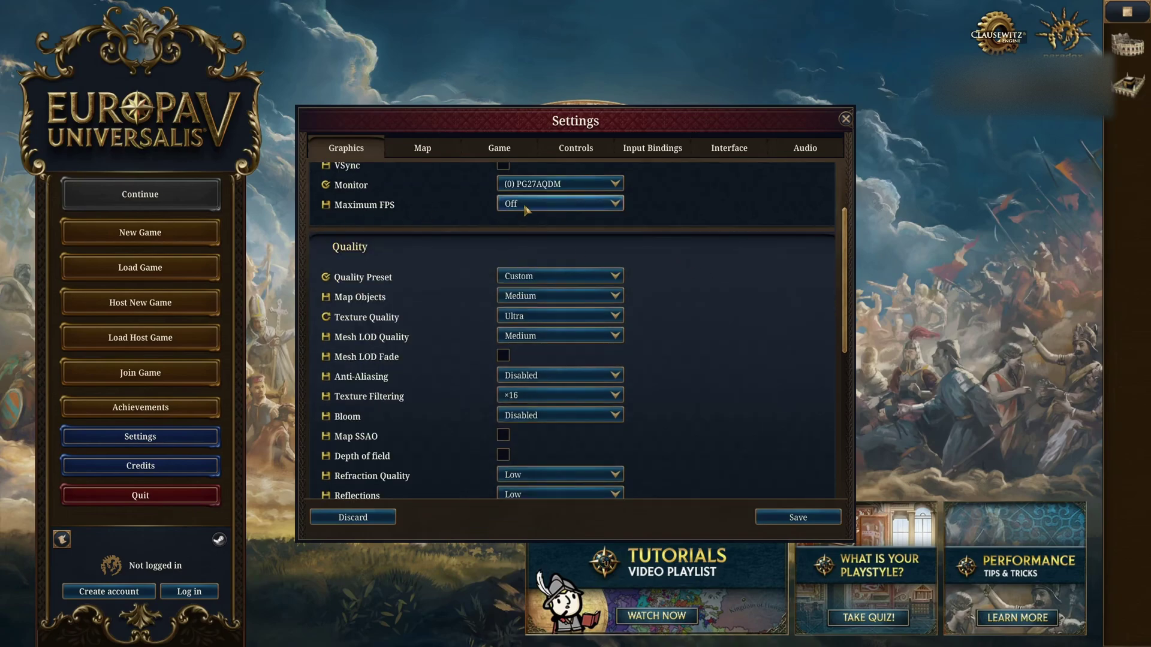
scroll(712, 267, "down", 1)
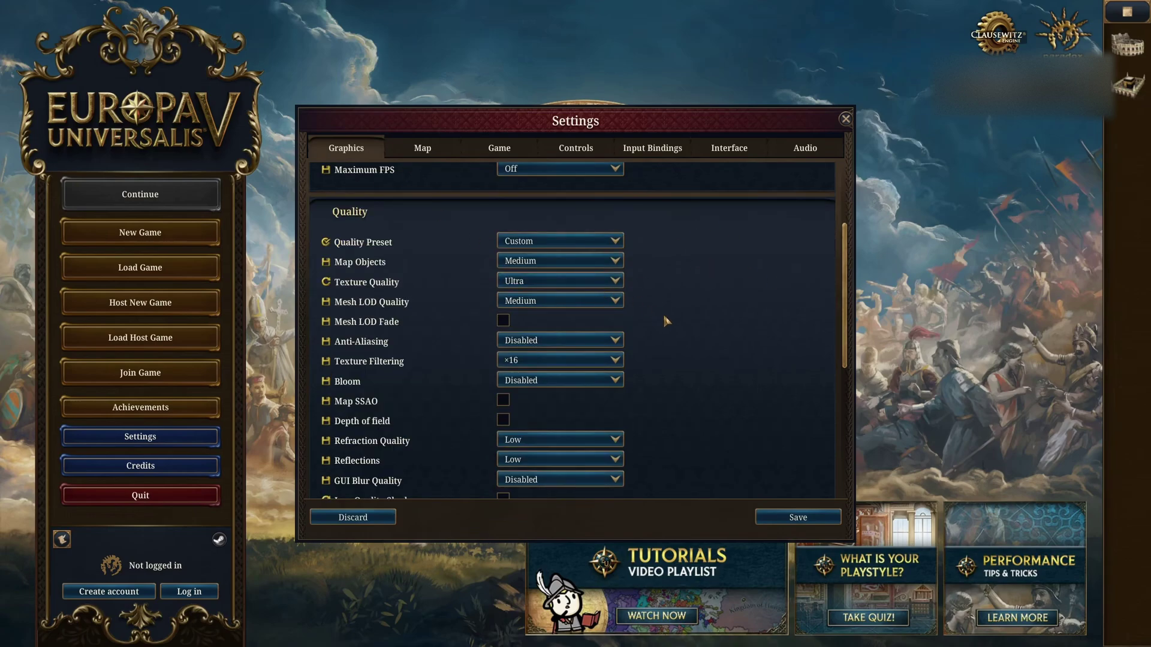
Step: View the available Maximum FPS limits and close the list without choosing another one
scroll(672, 333, "up", 3)
left_click(558, 218)
left_click(560, 239)
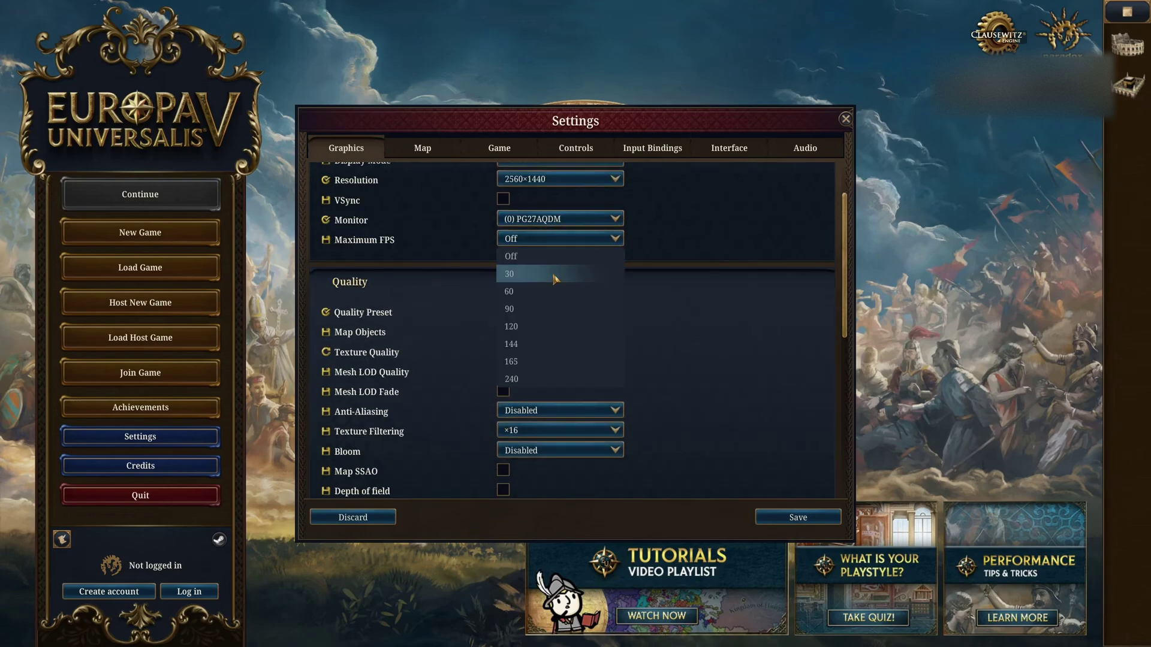
left_click(640, 382)
scroll(637, 381, "down", 2)
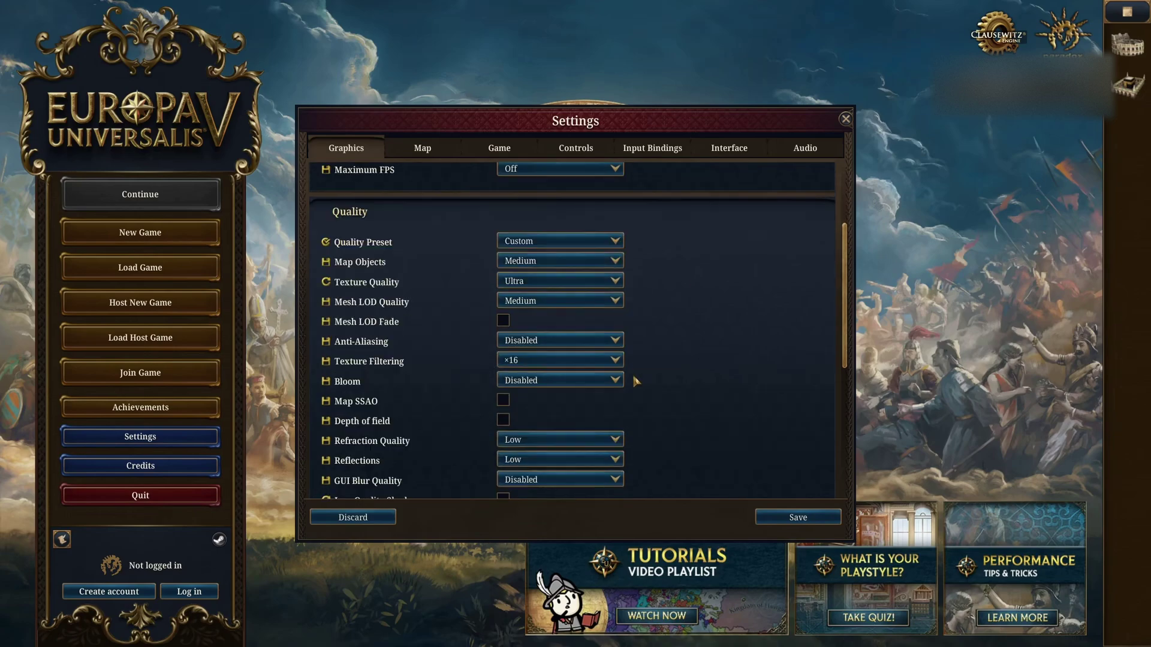
Step: Examine the available levels for Texture Quality and Texture Filtering, closing each list without picking a new value
scroll(635, 381, "down", 1)
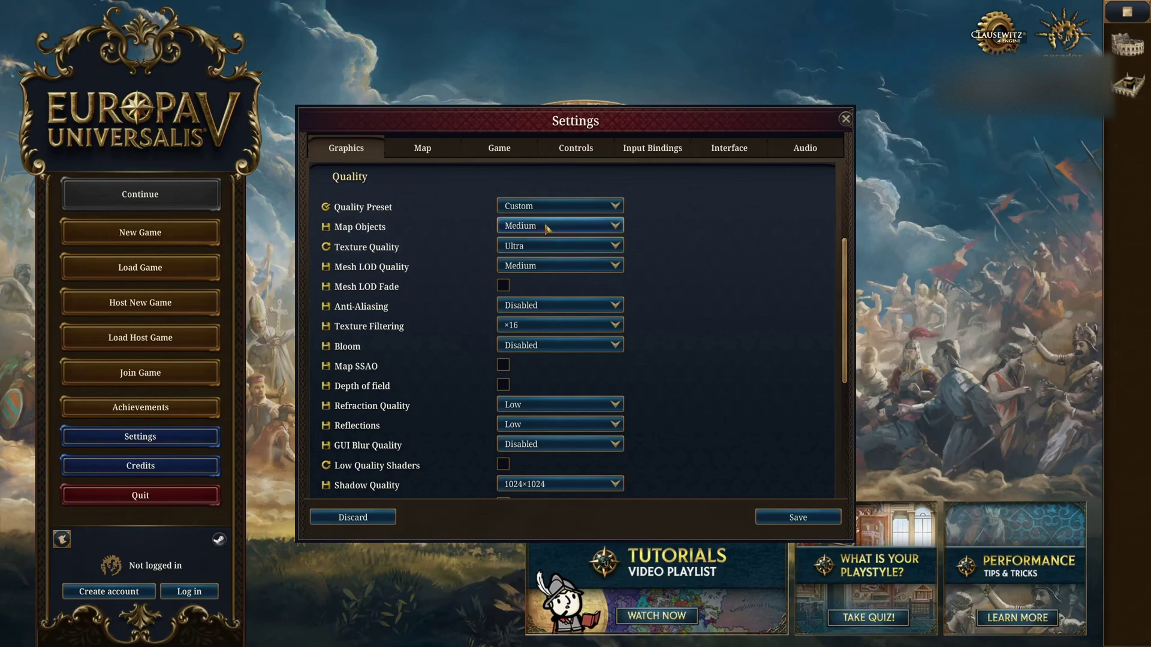
left_click(507, 247)
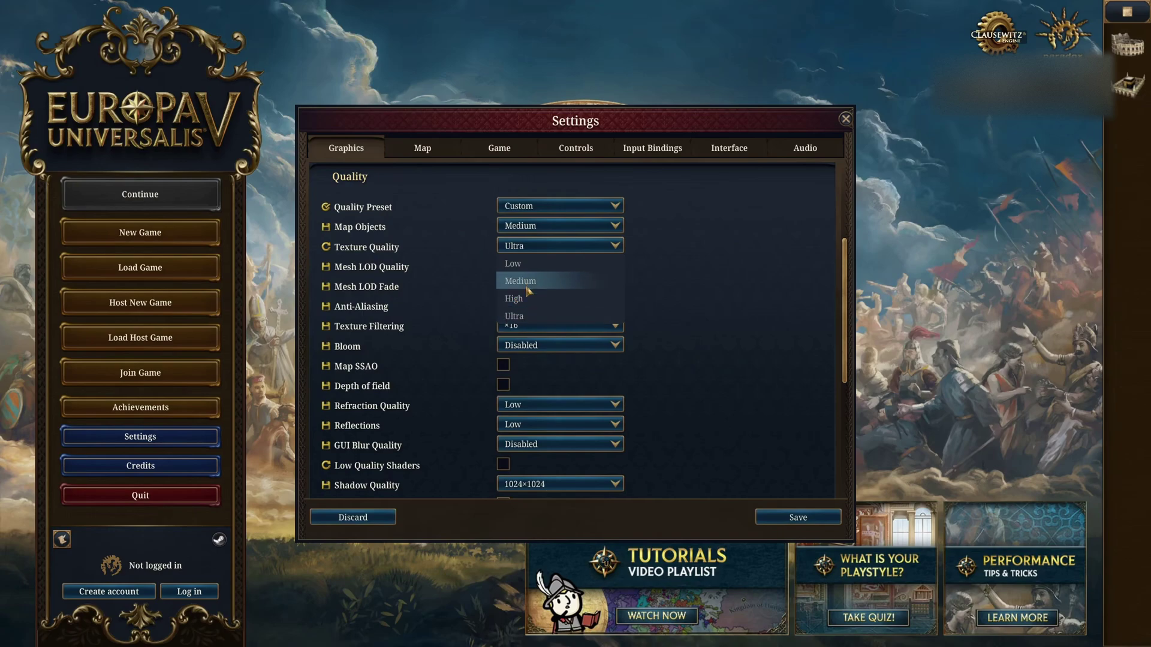
left_click(670, 275)
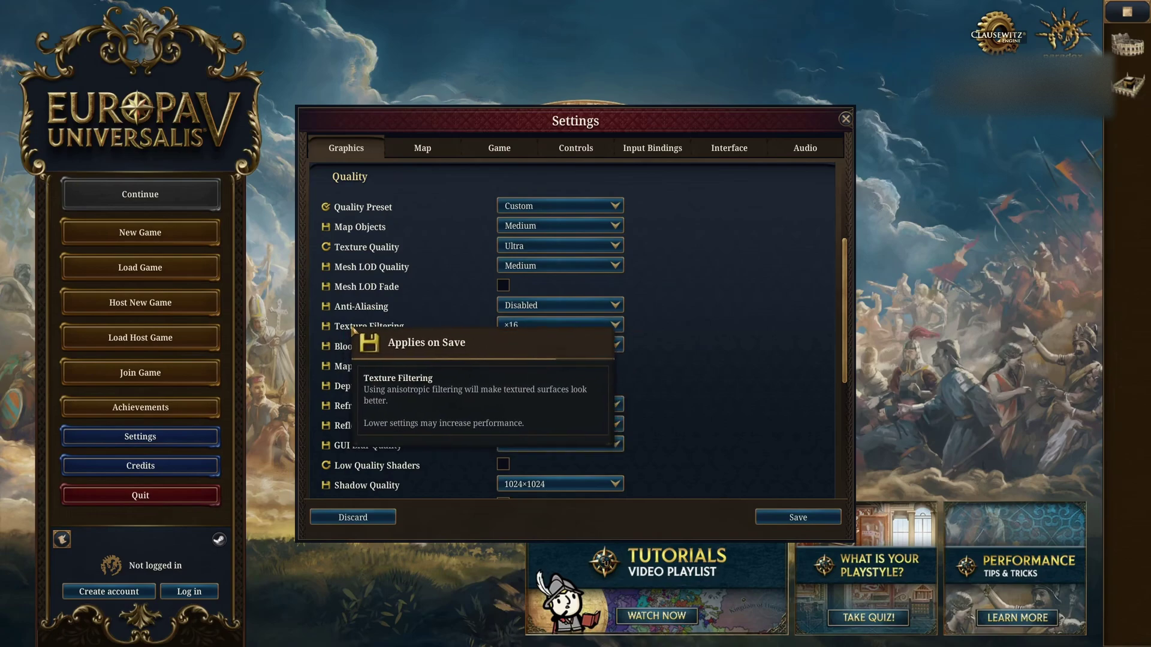
left_click(515, 328)
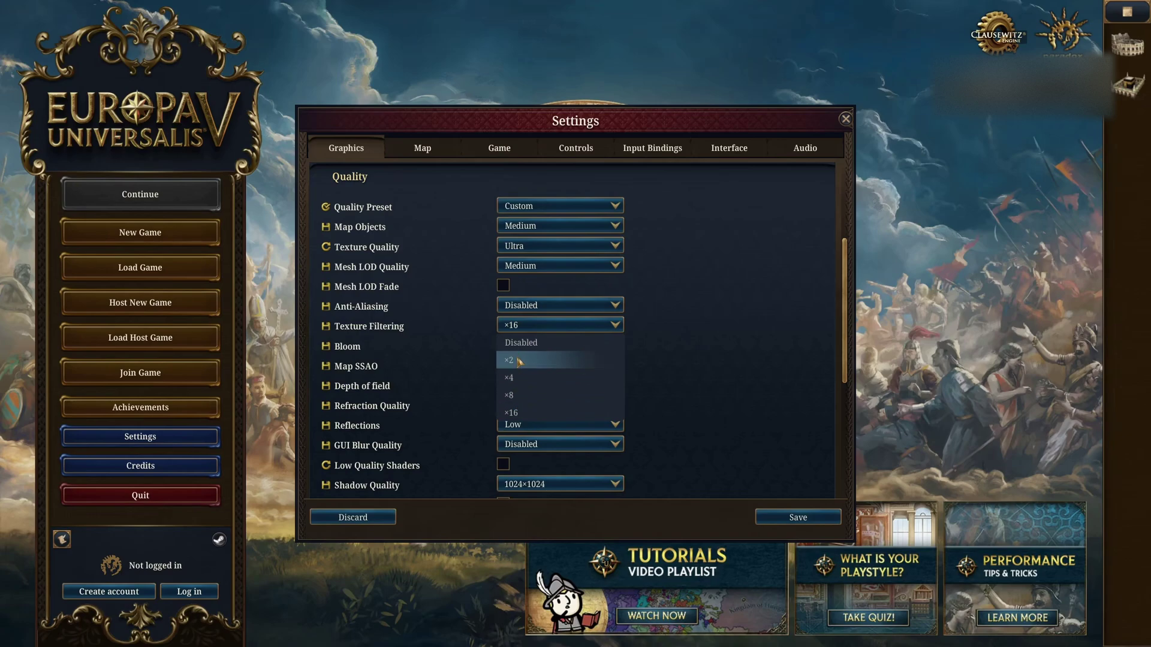
left_click(690, 300)
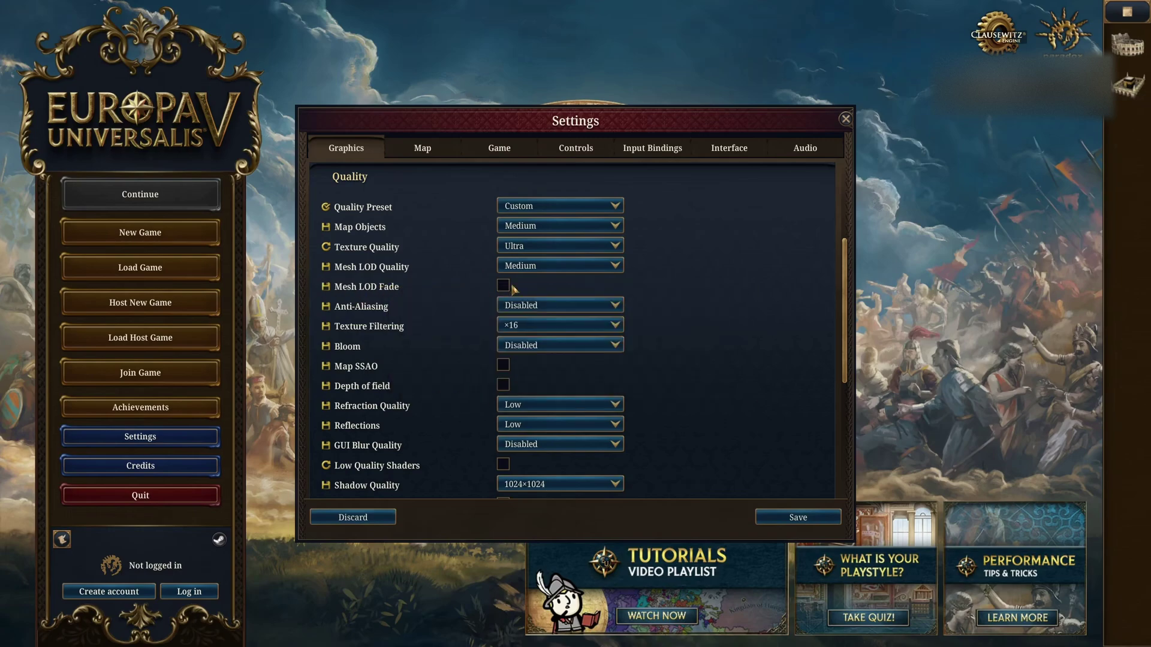
Step: Read the Mesh LOD Quality description and check its levels, leaving Medium selected
mouse_move(402, 272)
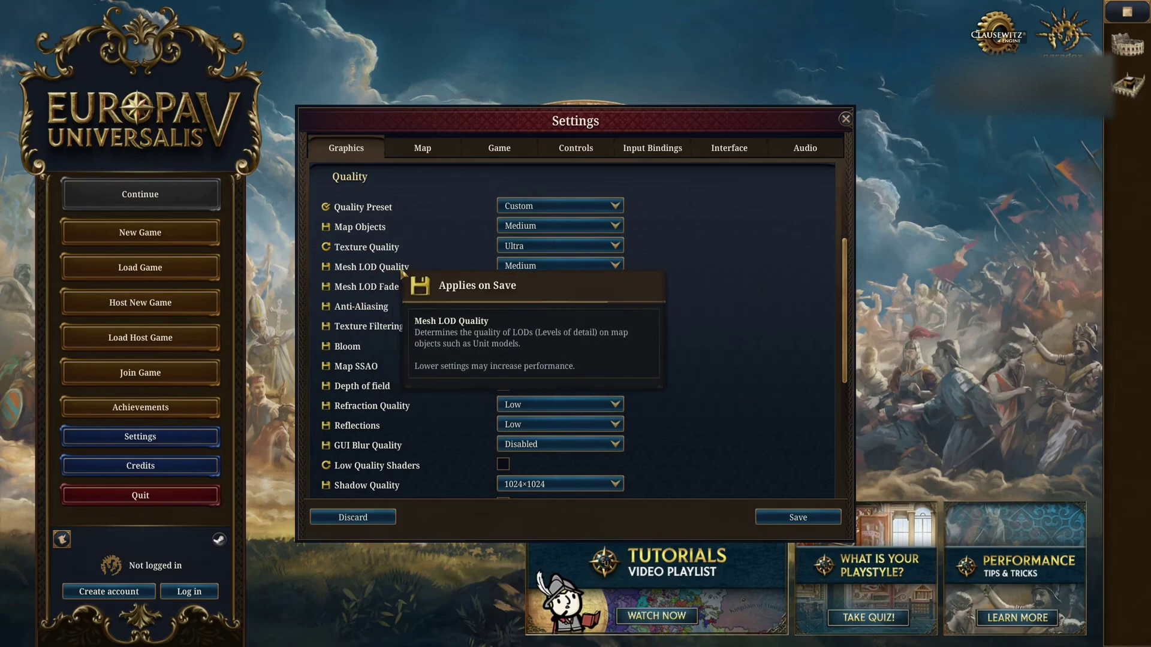
left_click(539, 265)
left_click(522, 295)
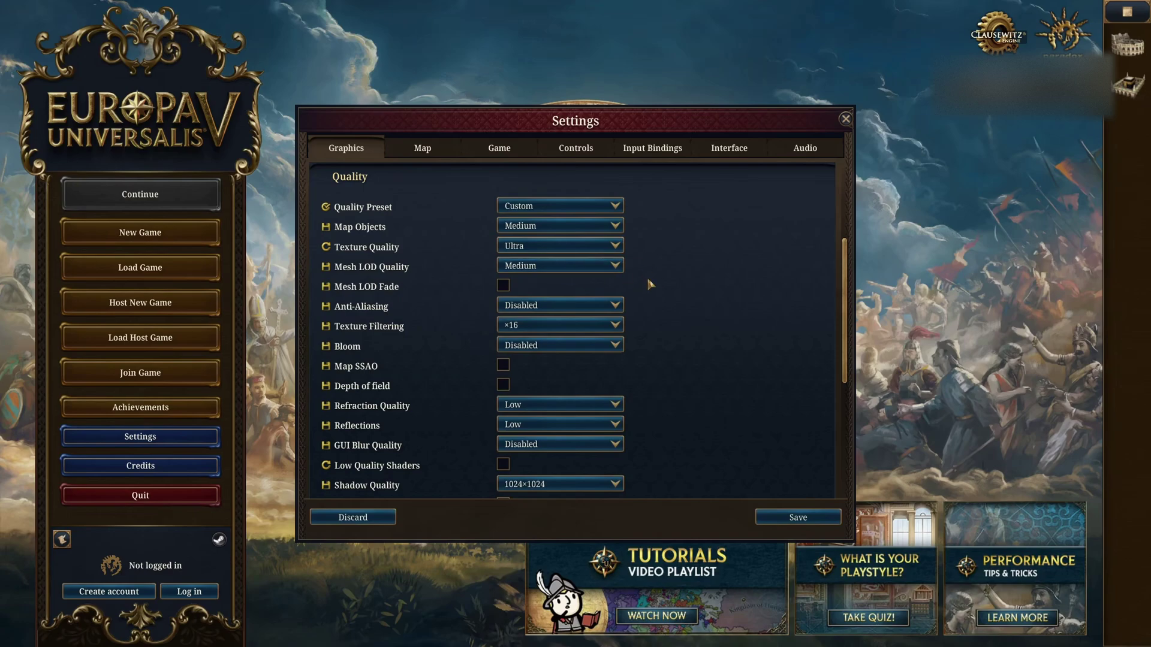
Step: Read the Anti-Aliasing description and view its FXAA and MSAA choices, leaving it set to Disabled
scroll(650, 285, "down", 1)
mouse_move(342, 282)
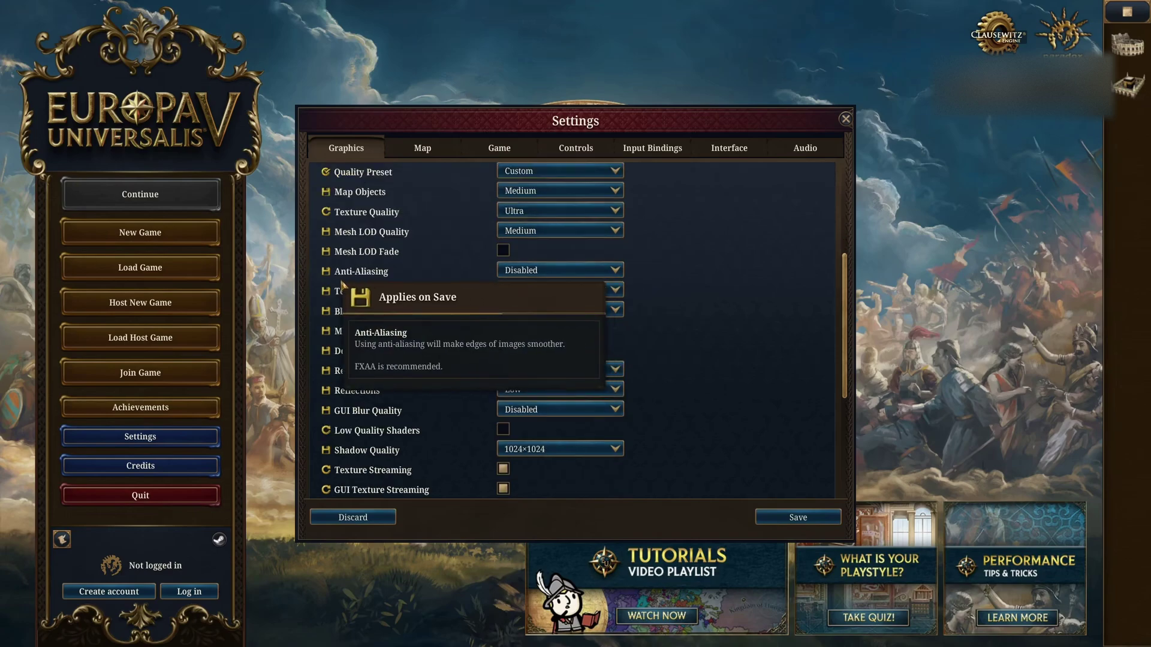
left_click(557, 271)
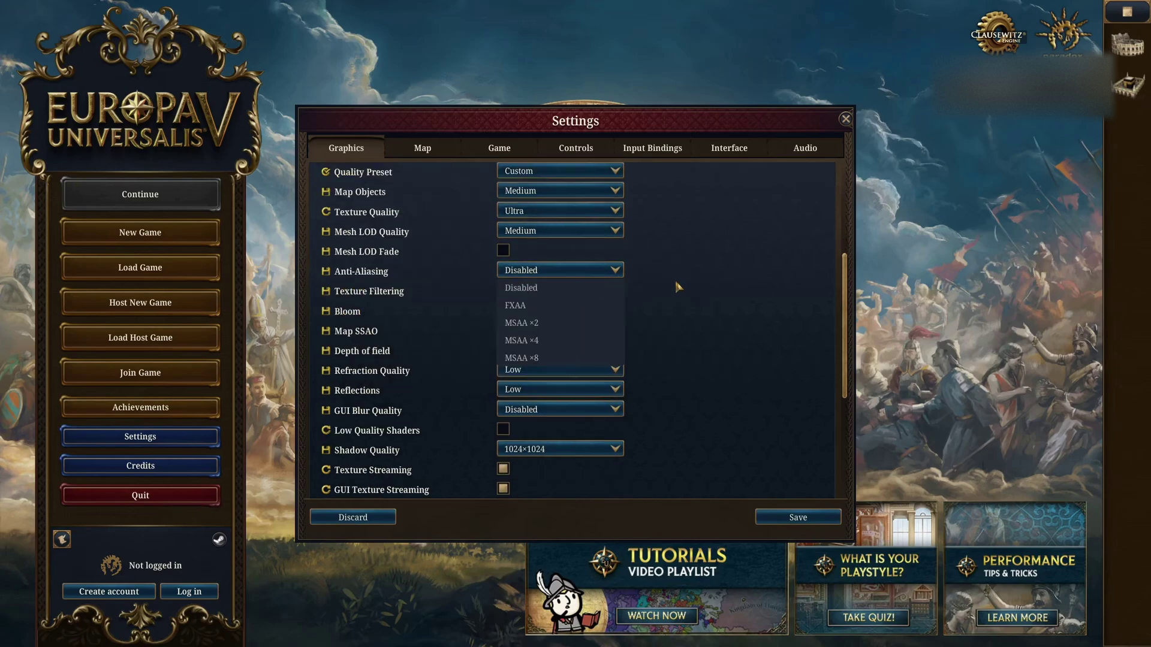
left_click(678, 286)
left_click(549, 272)
left_click(688, 289)
left_click(543, 271)
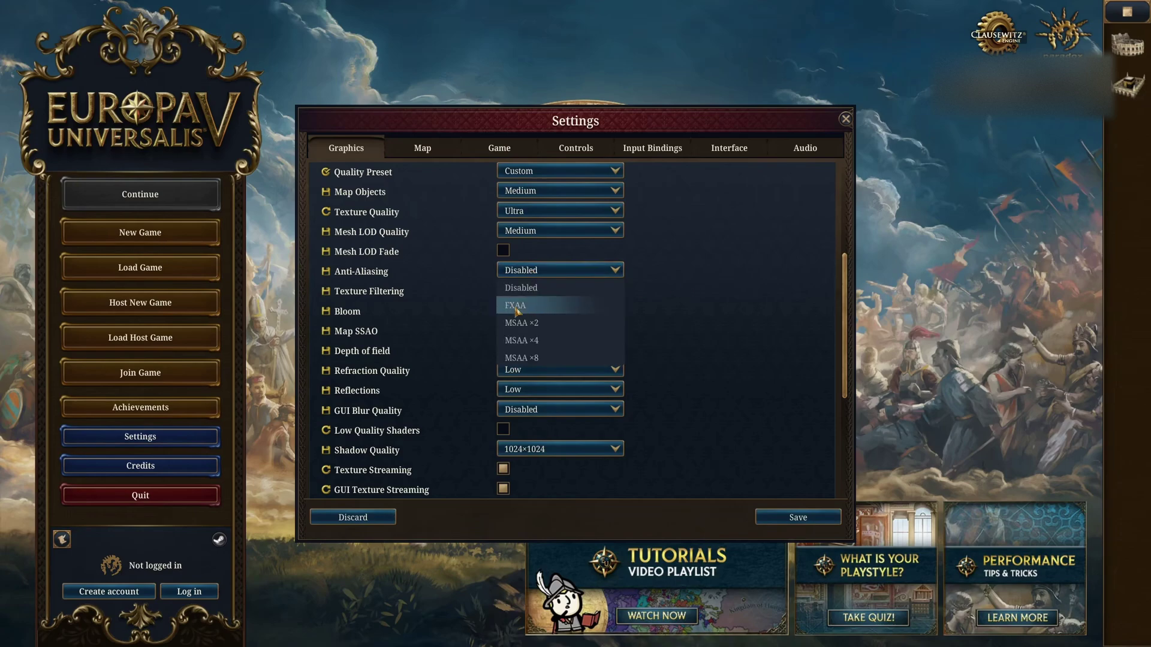
left_click(677, 305)
Step: Examine the upscaling settings and the remaining quality options, reading the descriptions of Map SSAO and Depth of field
scroll(676, 346, "down", 5)
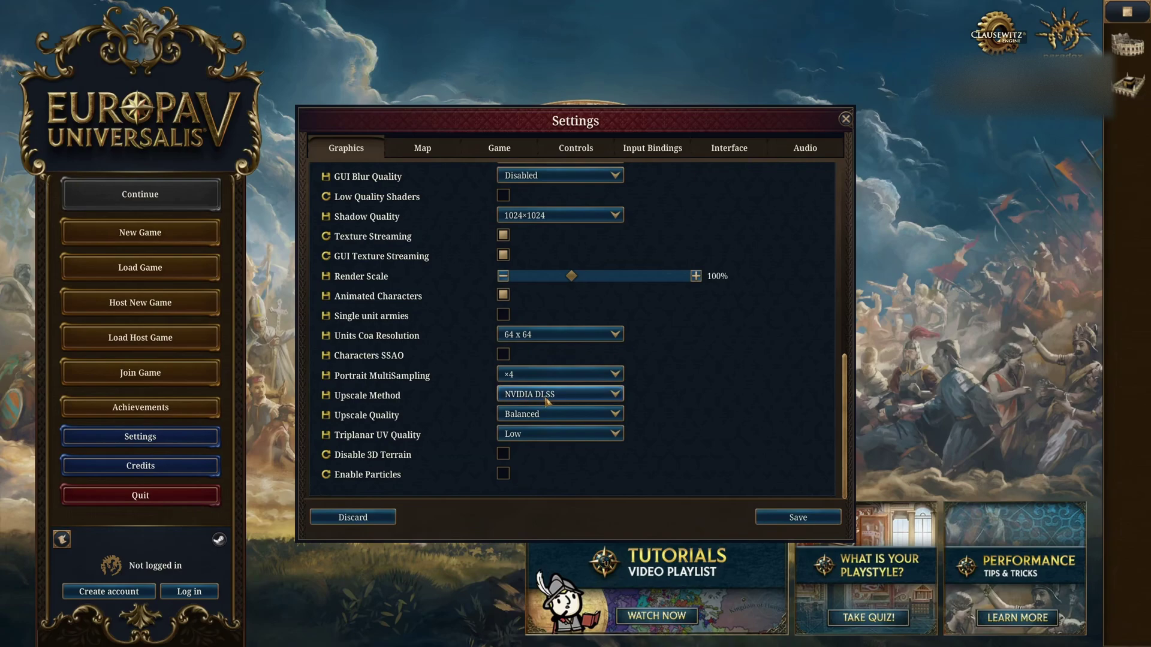
scroll(624, 394, "up", 5)
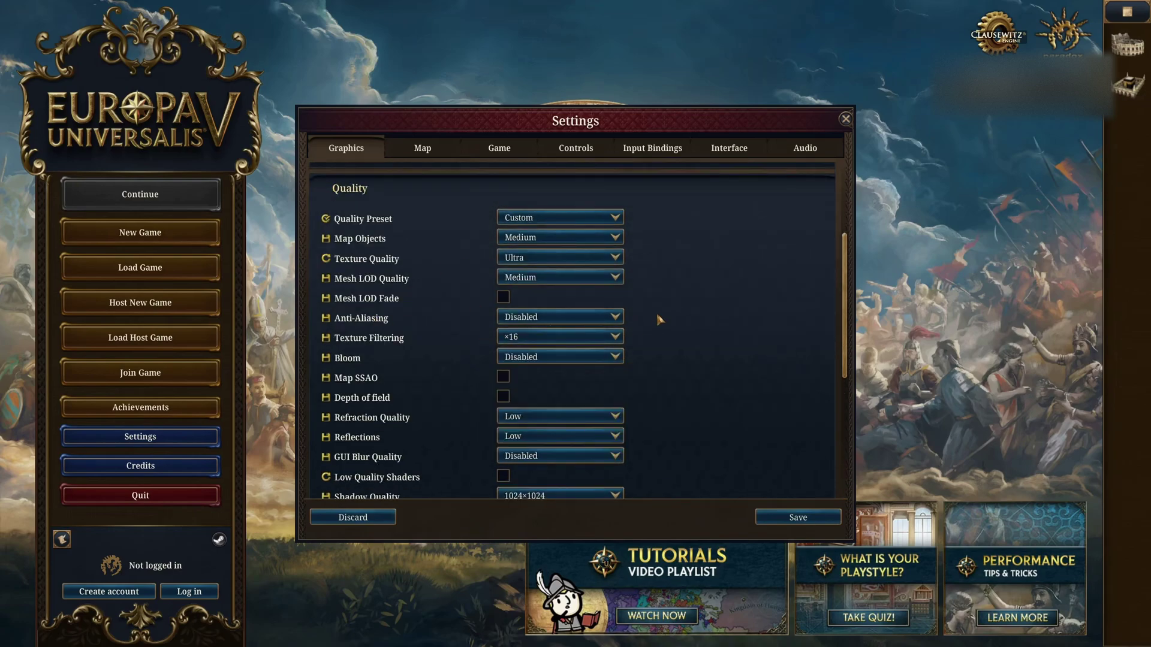
scroll(658, 320, "down", 1)
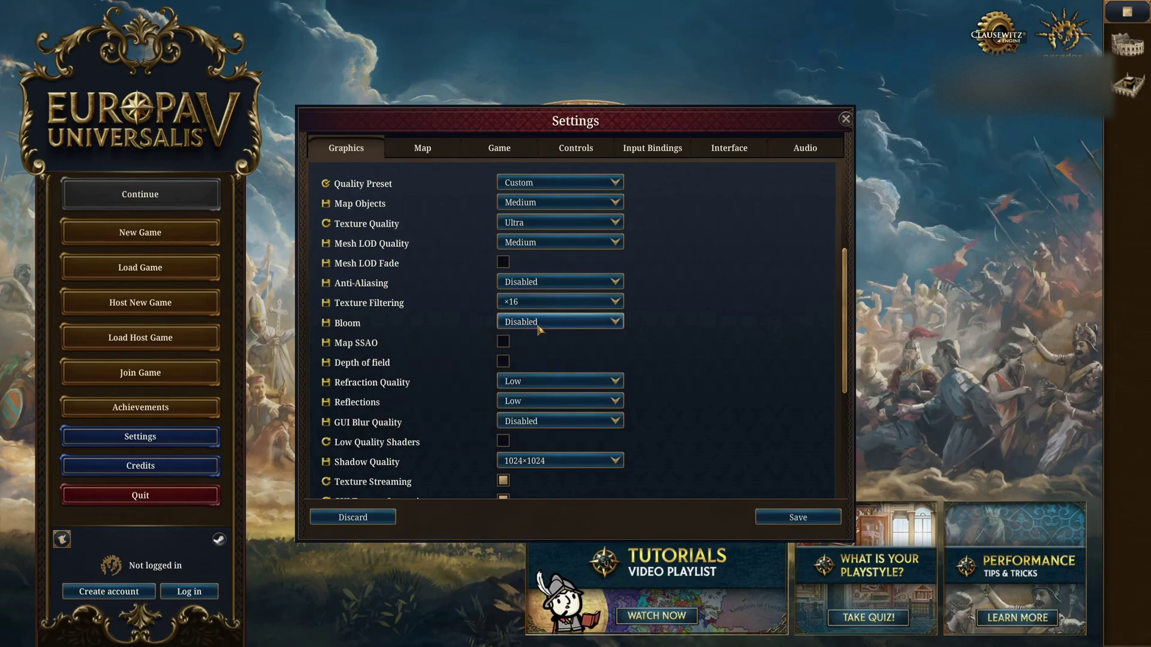
scroll(536, 325, "down", 1)
mouse_move(367, 312)
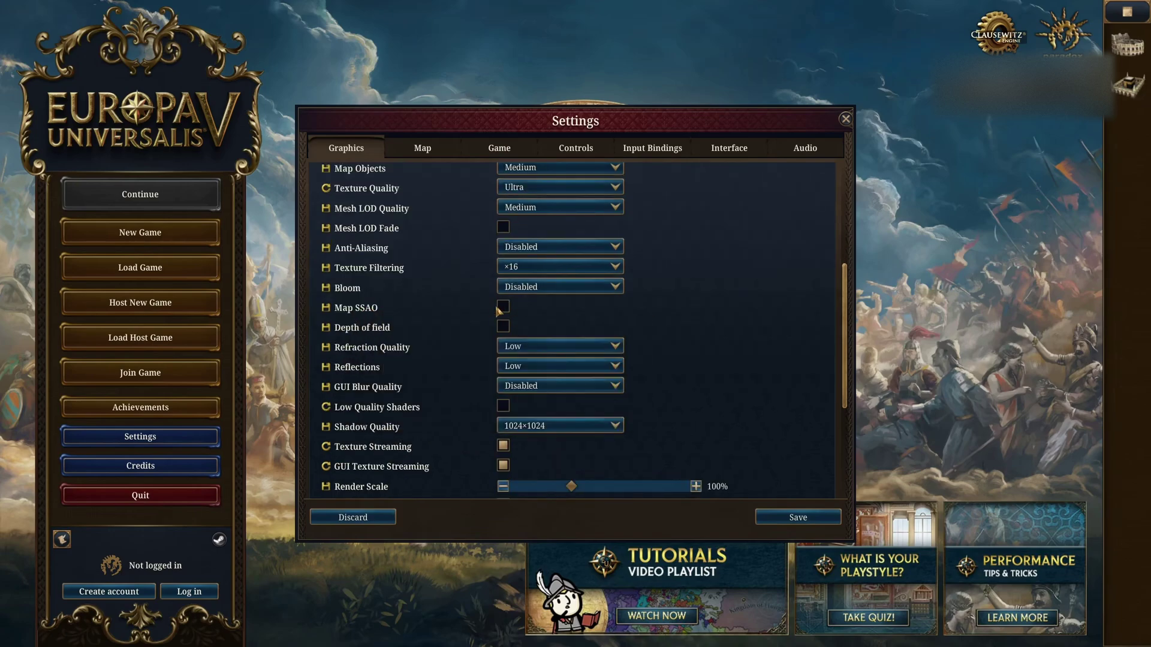
mouse_move(363, 334)
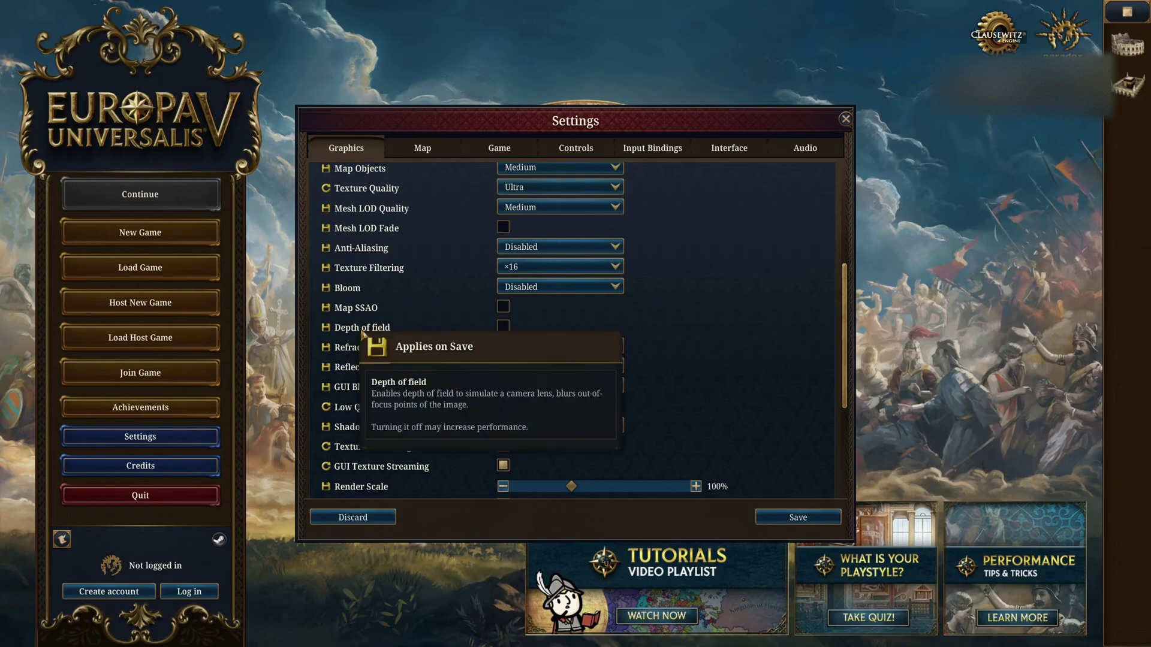
scroll(718, 335, "down", 2)
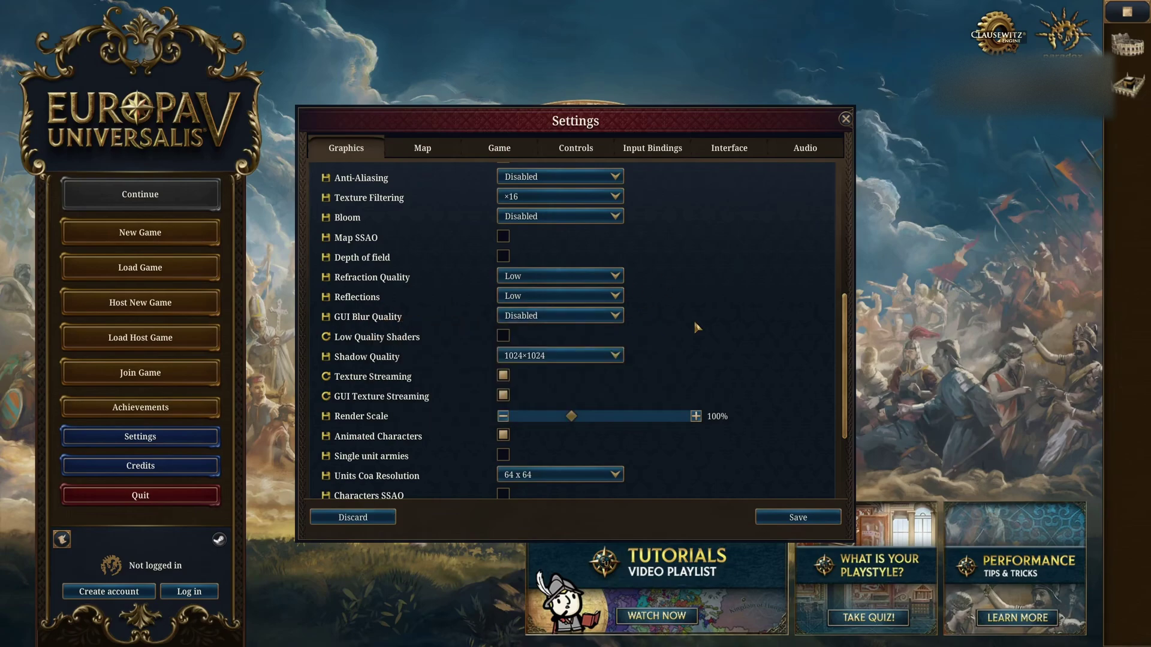
Step: Check the available Shadow Quality levels in the graphics settings, keeping 1024×1024 selected
scroll(660, 327, "down", 2)
mouse_move(396, 276)
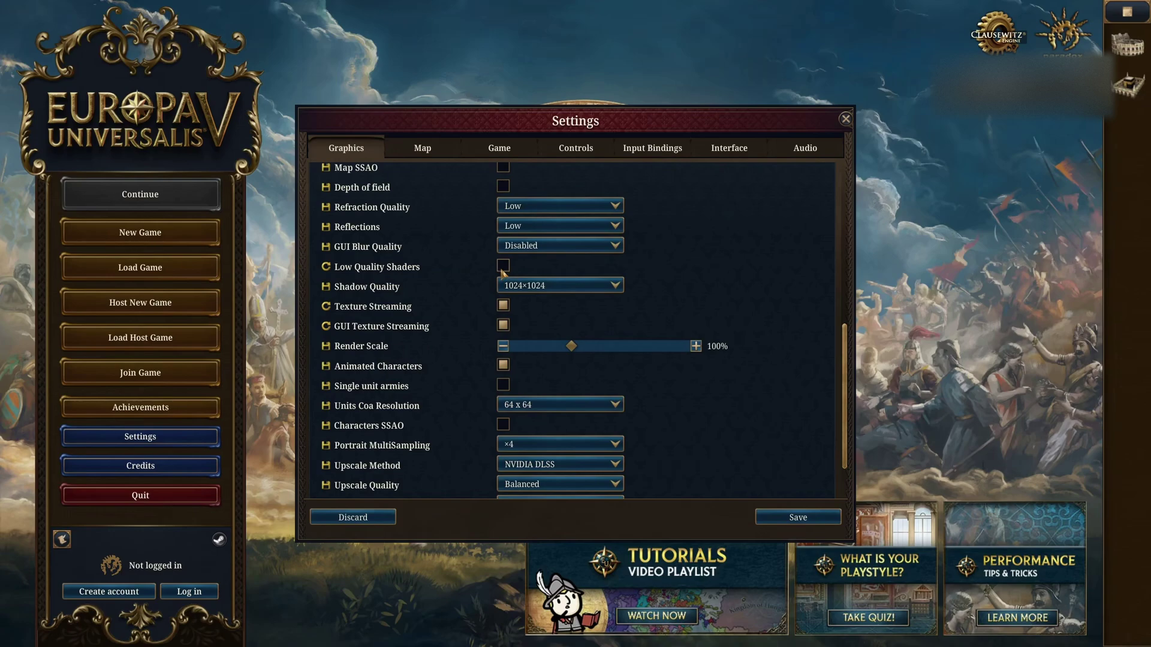
scroll(687, 268, "down", 2)
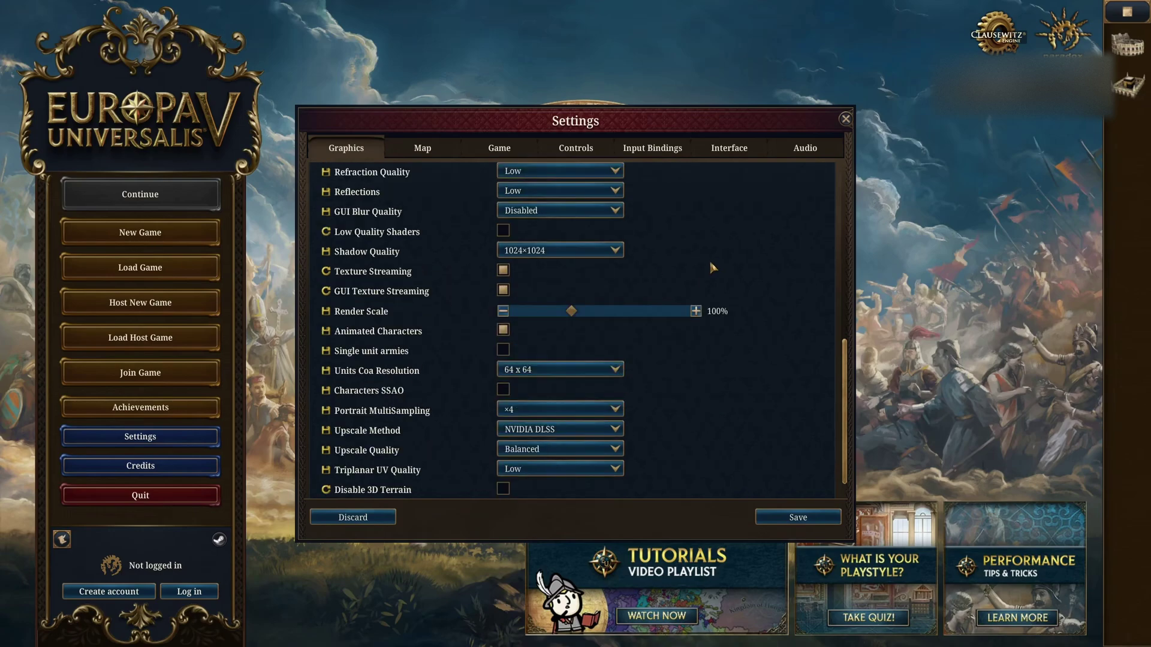
left_click(554, 253)
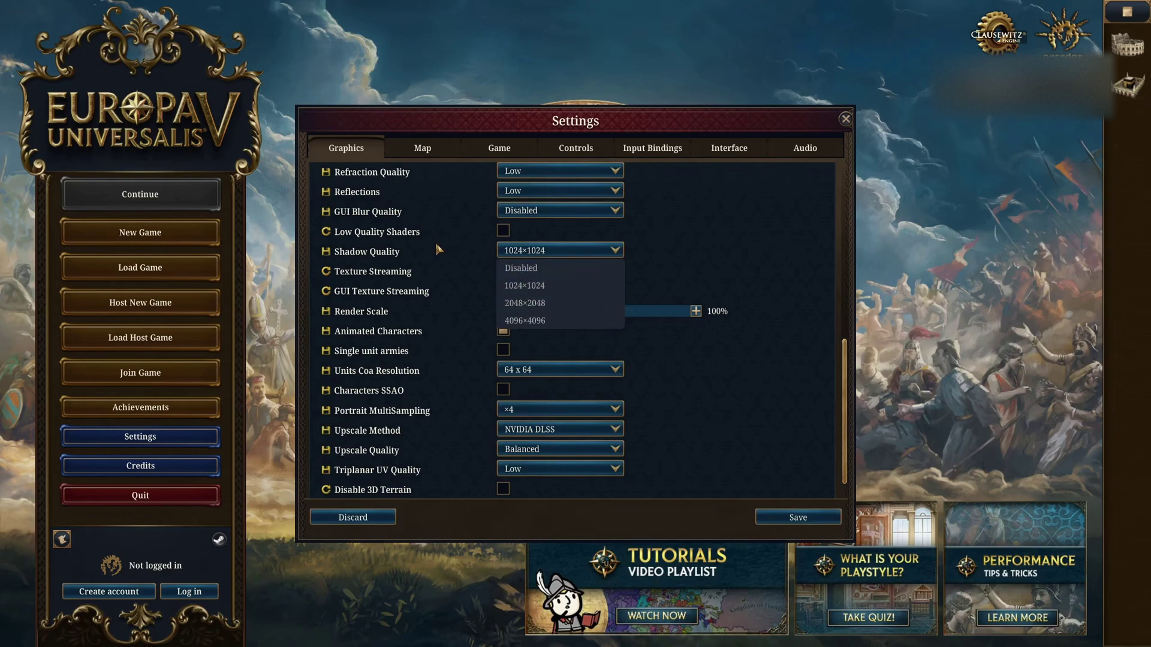
left_click(547, 291)
Step: Read the Units Coa Resolution description and view its choices, keeping 64 x 64 selected
scroll(366, 285, "down", 1)
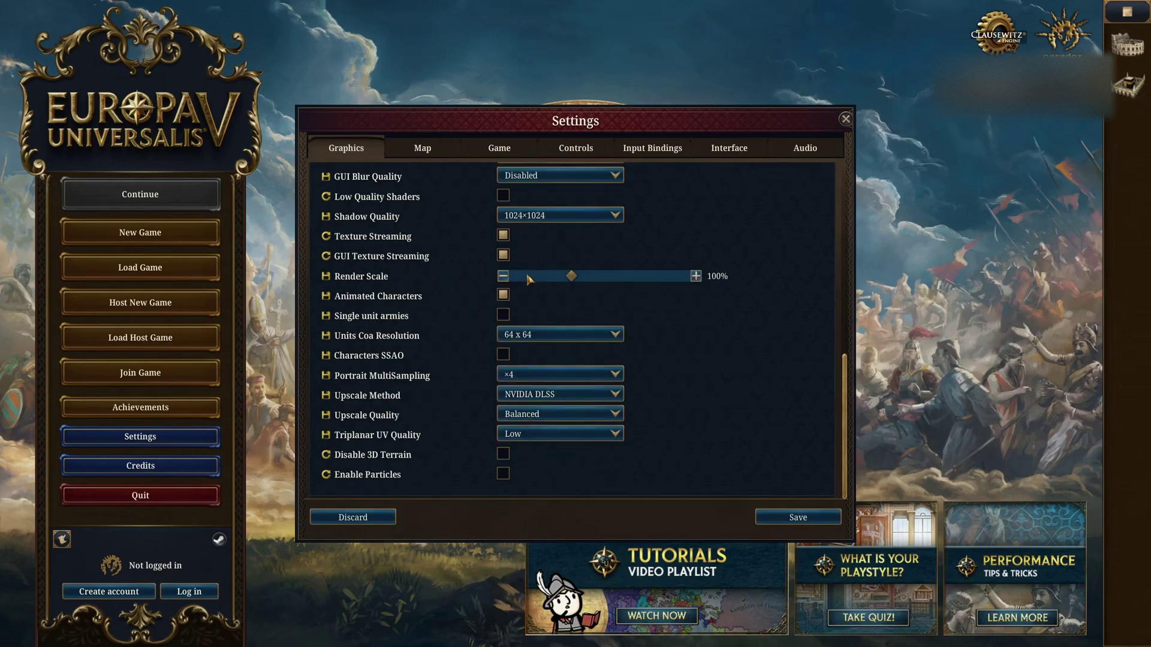
mouse_move(489, 265)
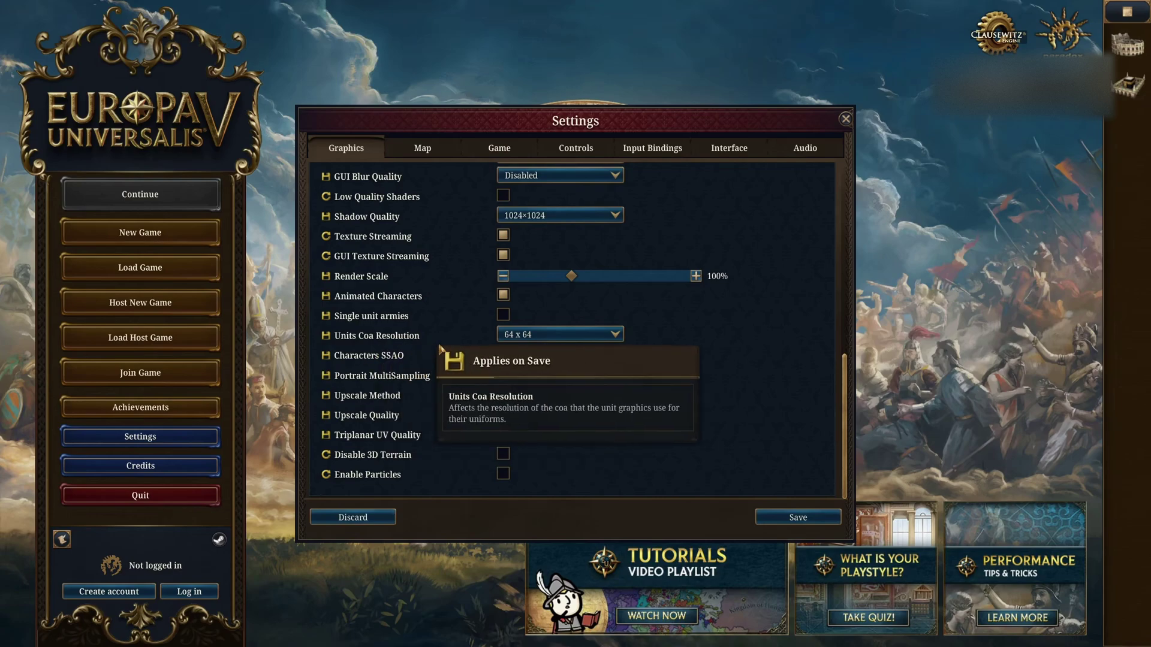
left_click(521, 334)
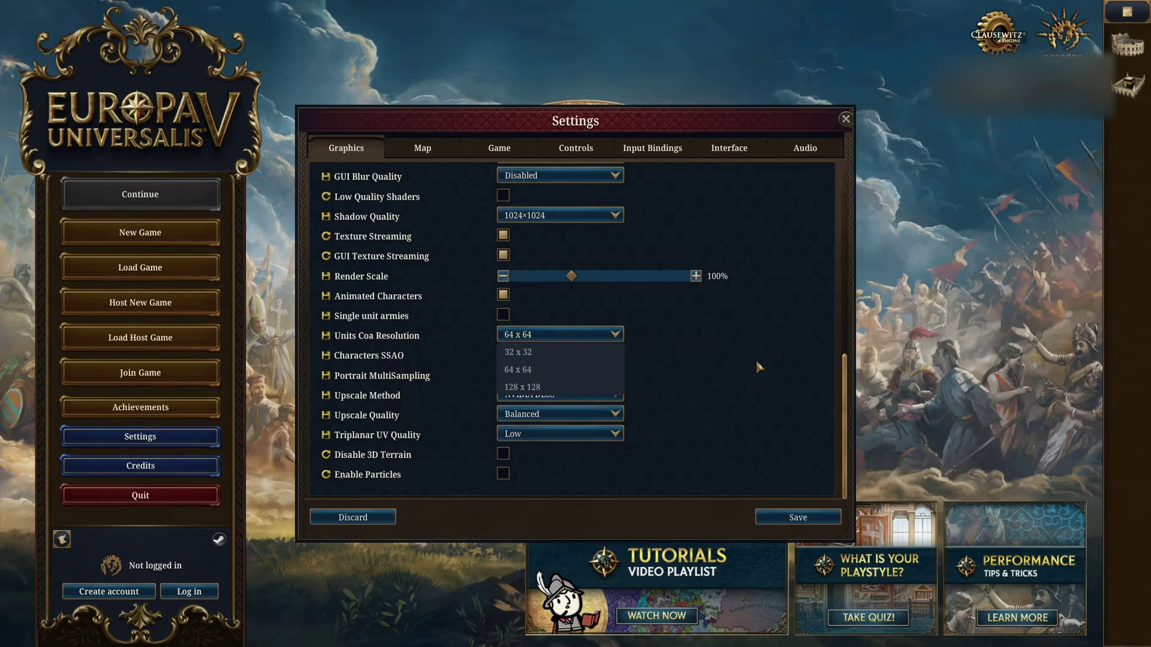
left_click(519, 371)
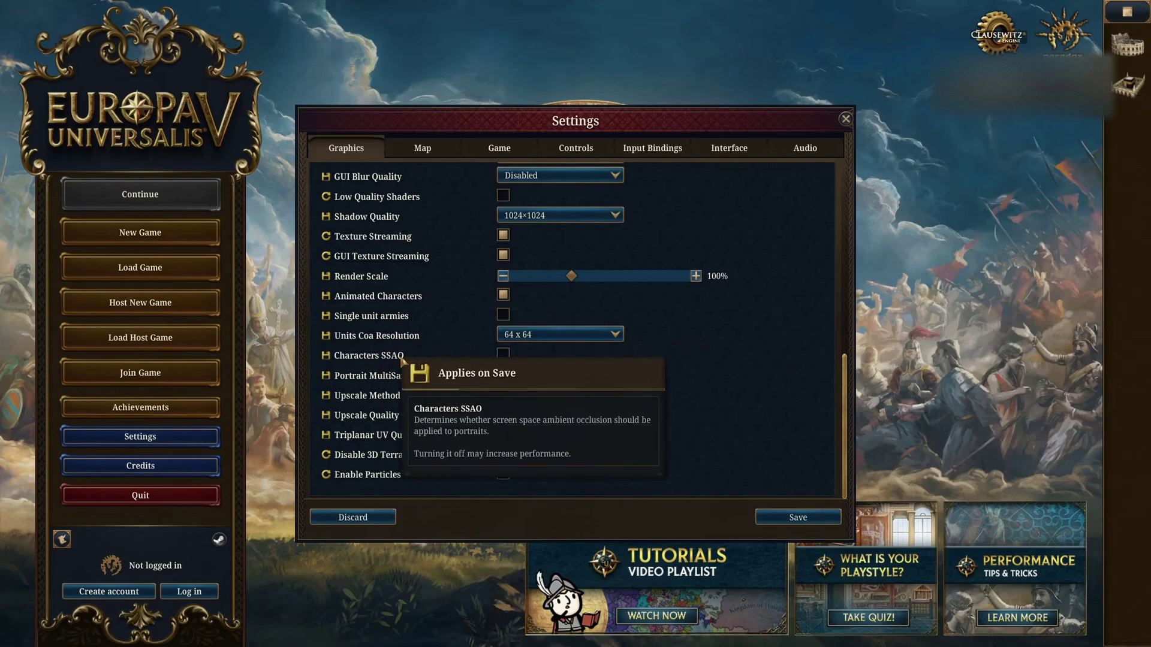
Step: Read the Characters SSAO and Portrait MultiSampling descriptions and check the multisampling levels, leaving ×4 selected
mouse_move(405, 364)
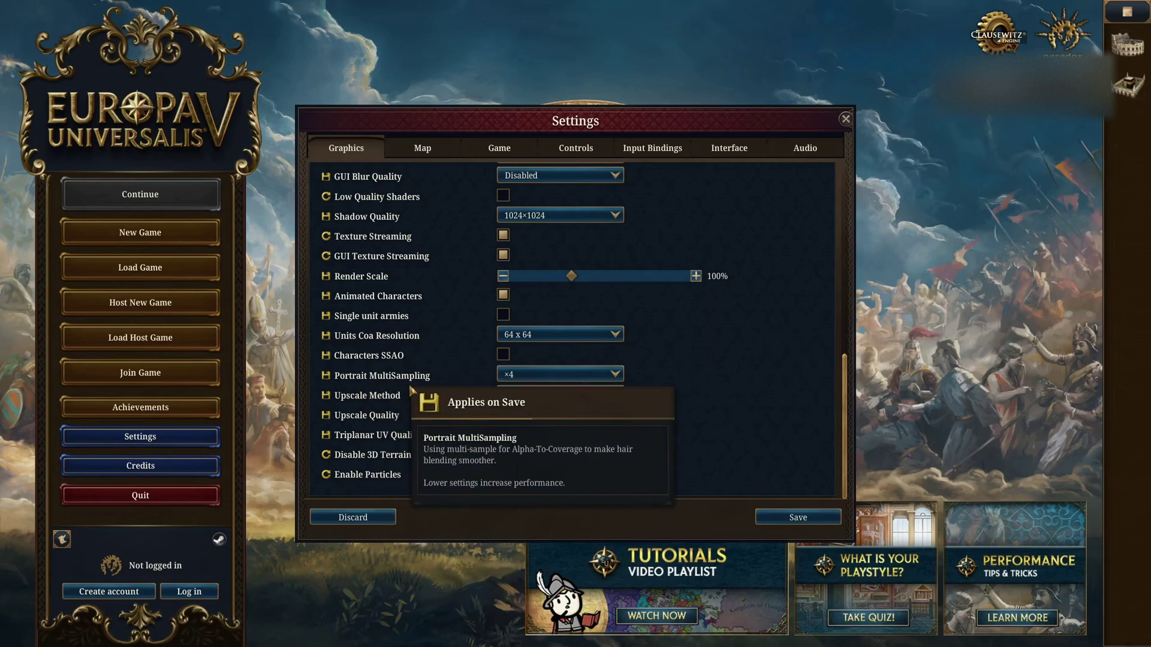
left_click(545, 377)
left_click(547, 378)
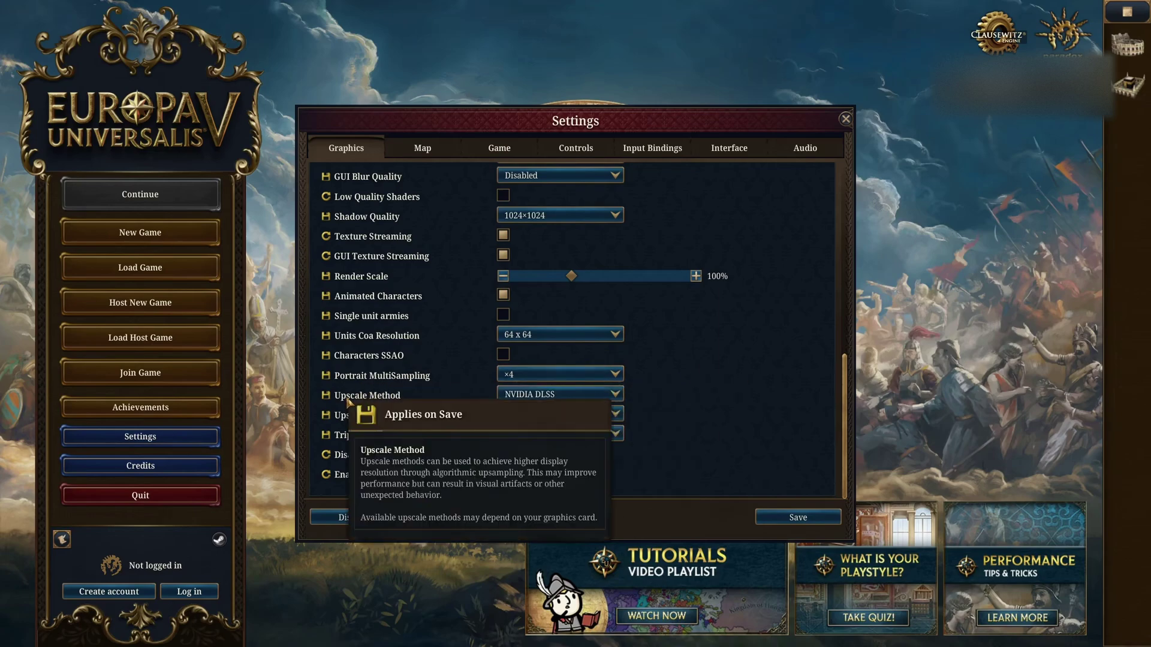
Step: Review the Upscale Method and Upscale Quality choices, keeping NVIDIA DLSS and Balanced
left_click(536, 394)
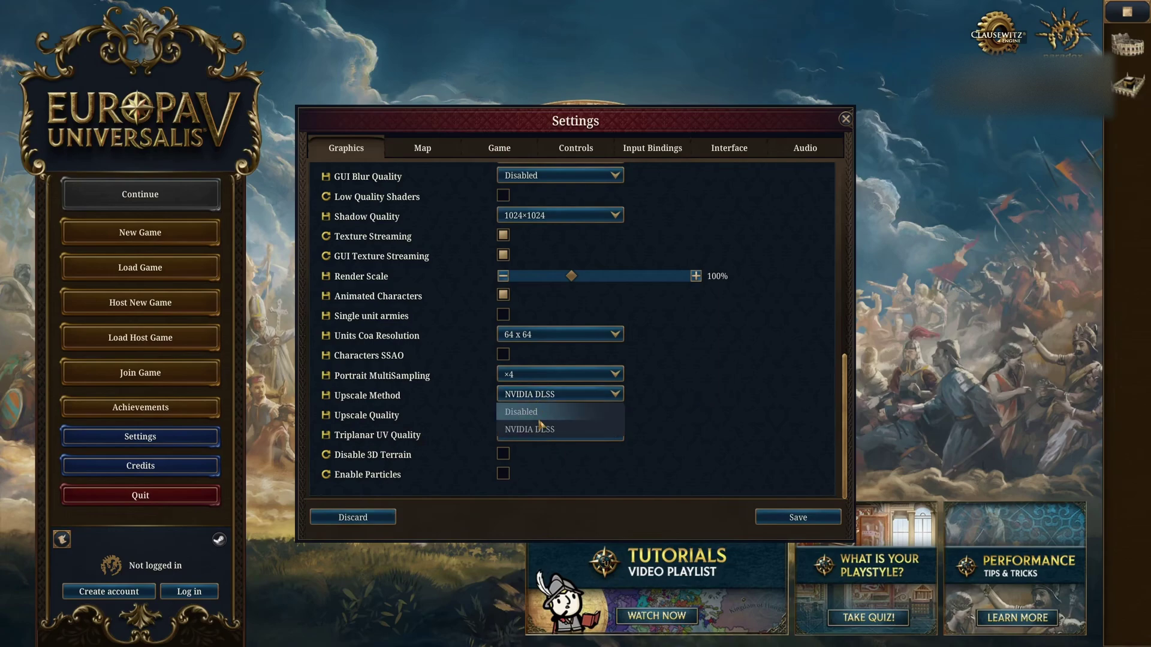
left_click(557, 427)
left_click(585, 415)
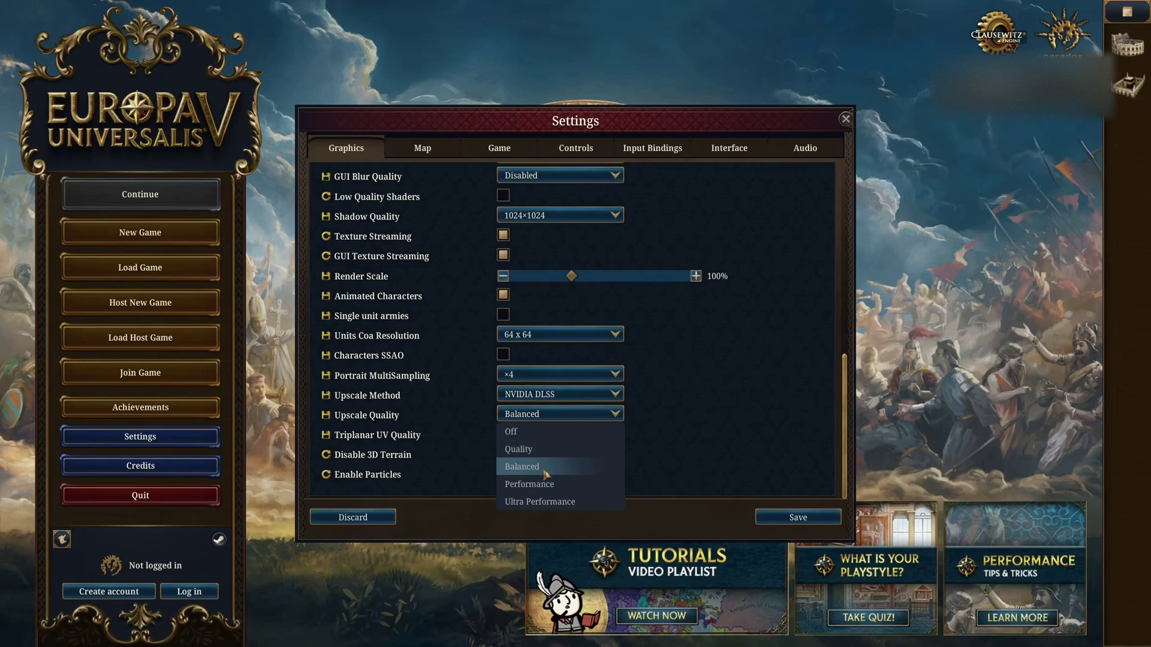
left_click(662, 428)
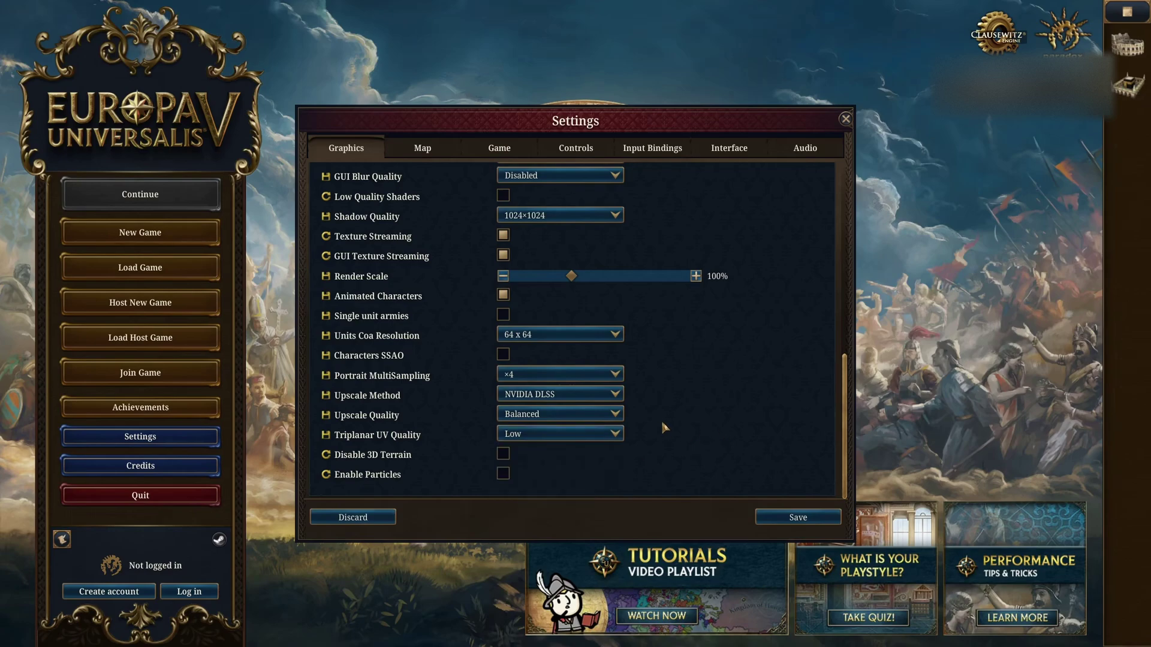